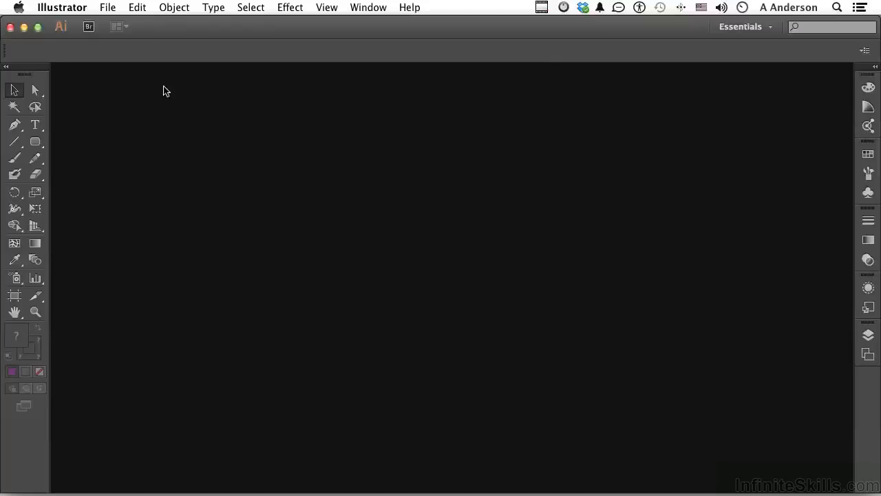
# Create a new document from the Web profile with a size of 800 x 600 px.
pyautogui.click(108, 8)
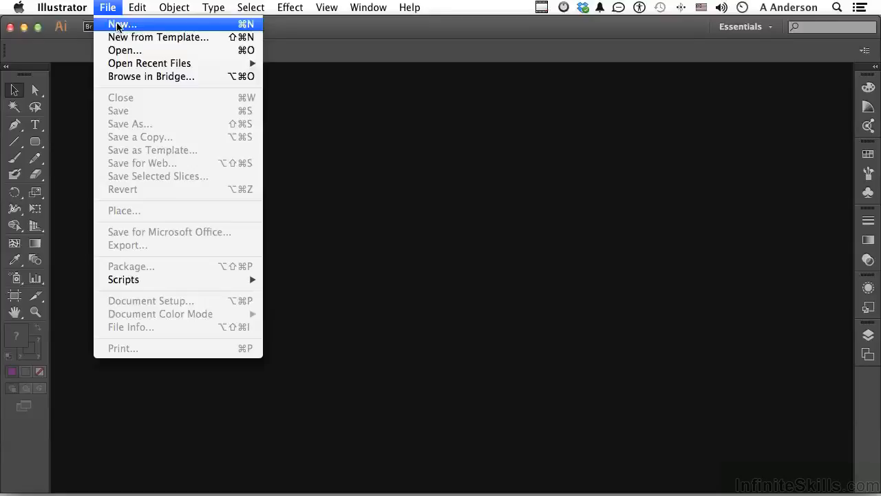
pyautogui.click(118, 25)
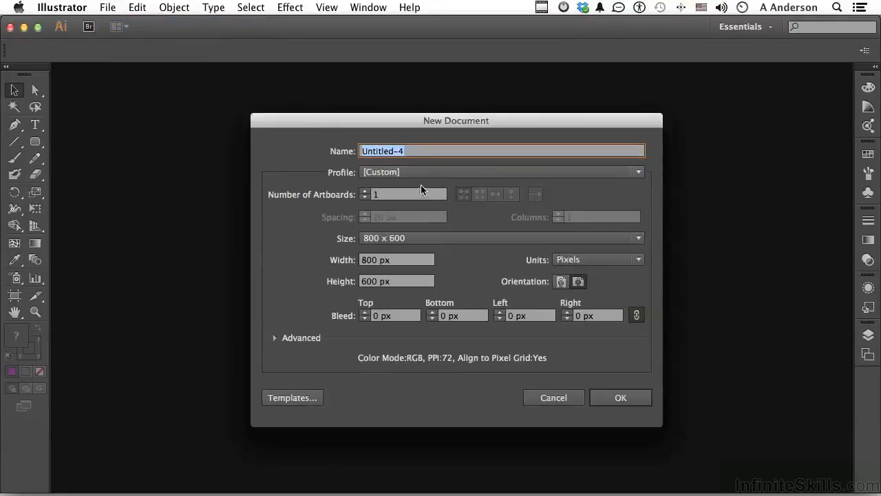
pyautogui.click(412, 174)
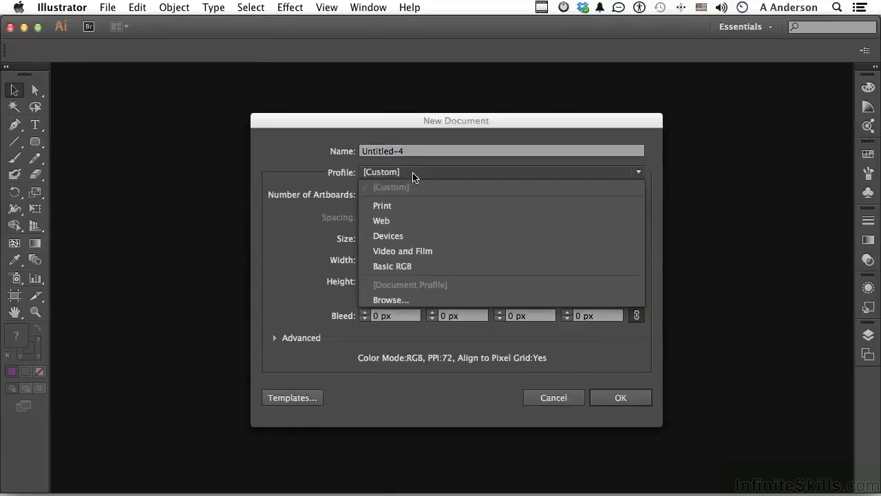
pyautogui.click(406, 223)
pyautogui.click(379, 238)
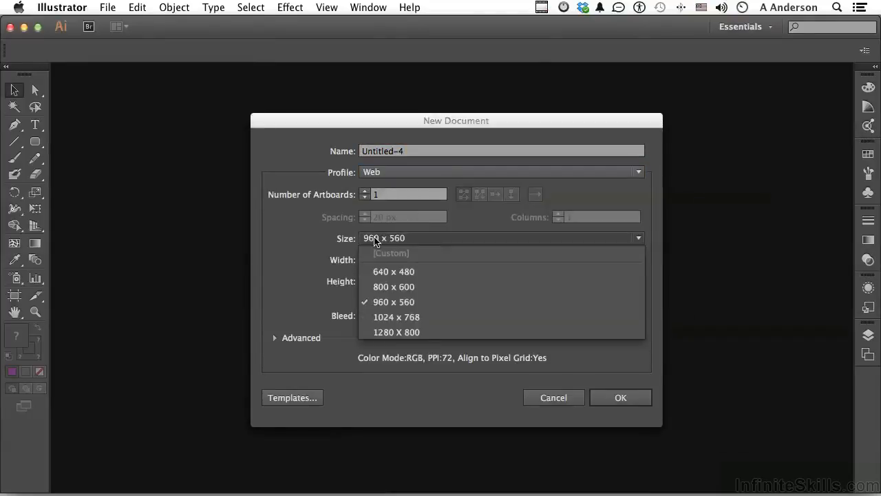
pyautogui.click(394, 286)
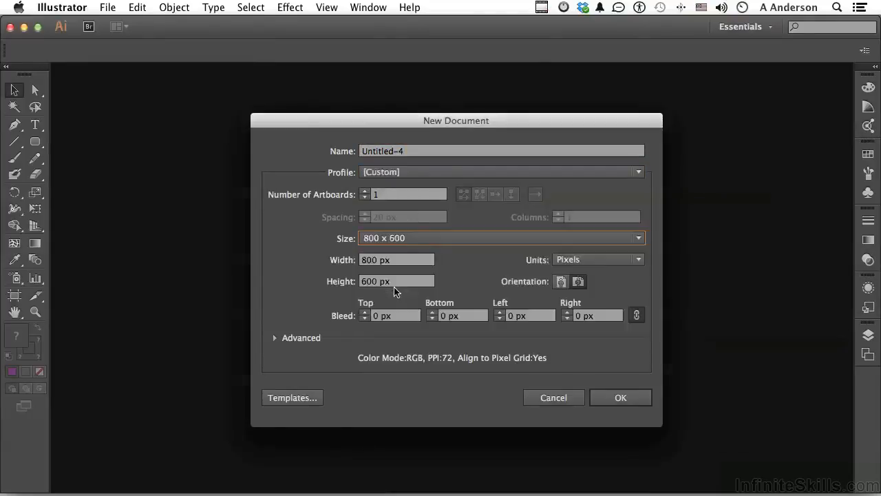
pyautogui.click(620, 398)
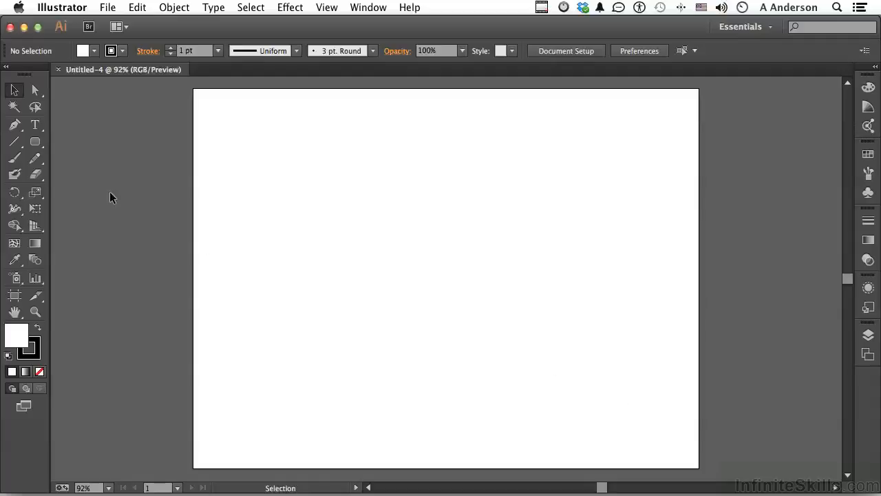
# Draw a wide, short rectangle near the artboard's upper-left corner and fill it with olive brown 7F6E00.
pyautogui.moveTo(35, 141); pyautogui.dragTo(84, 144)
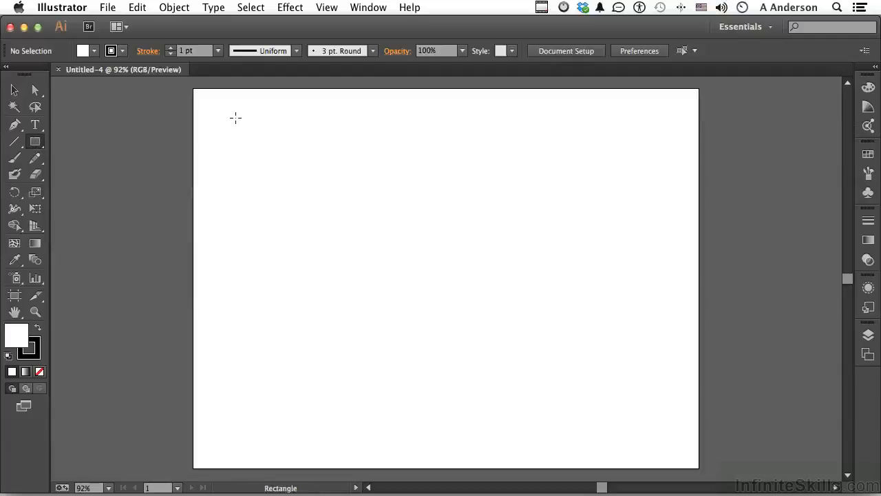
pyautogui.moveTo(235, 118); pyautogui.dragTo(407, 149)
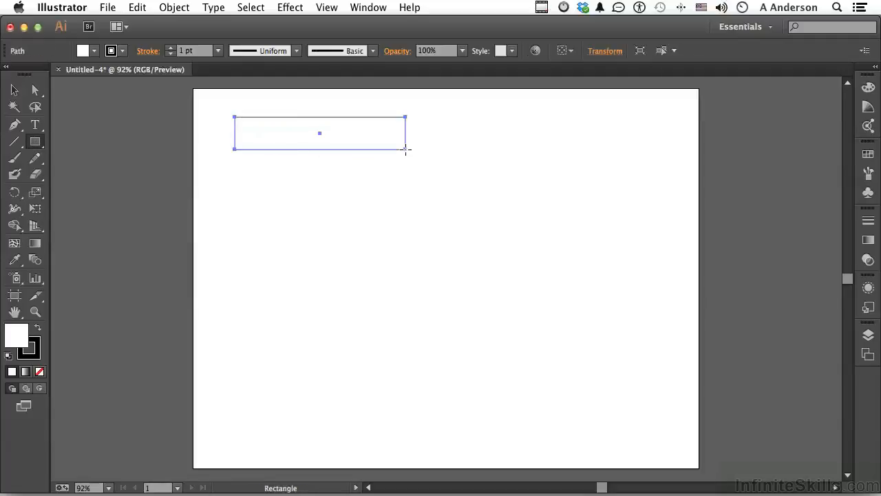
pyautogui.click(870, 88)
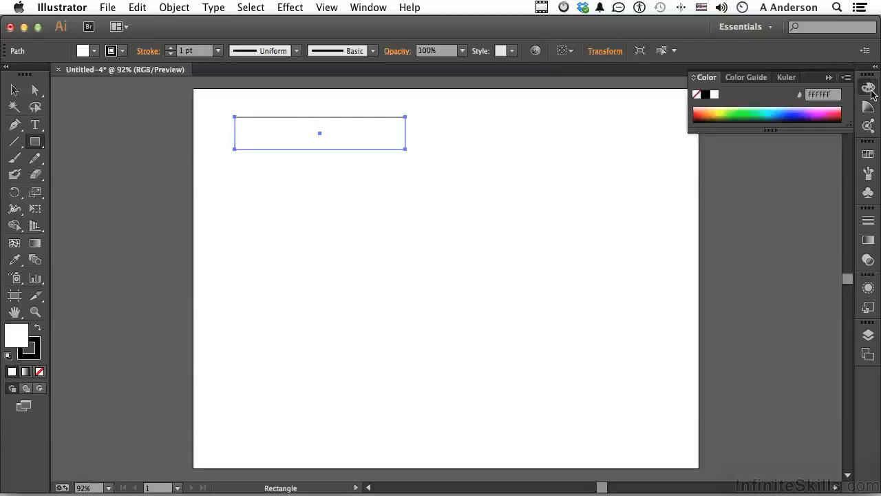
pyautogui.click(716, 117)
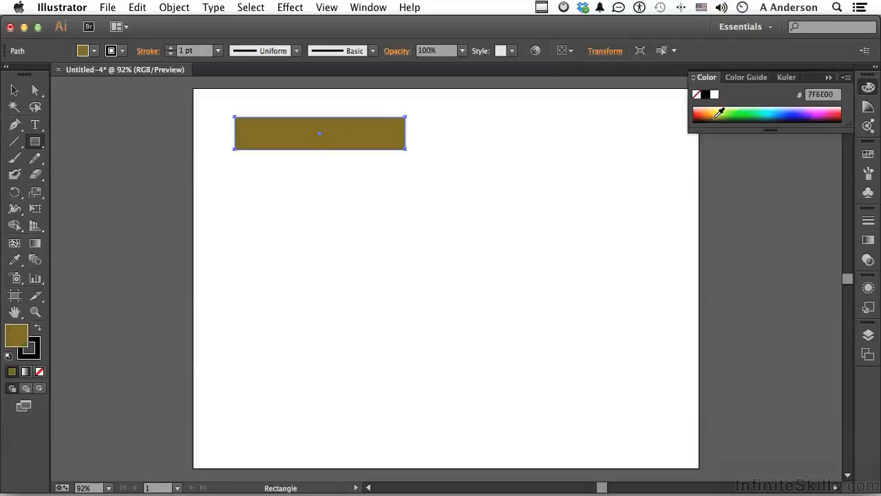
pyautogui.click(829, 77)
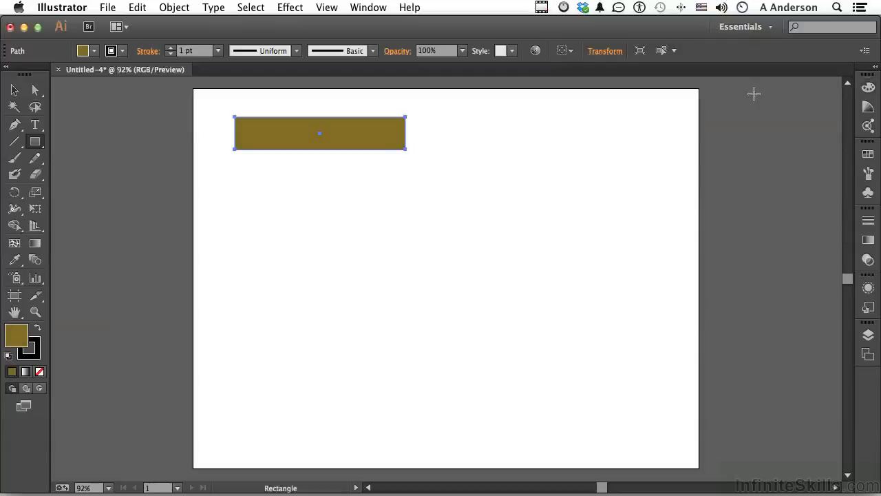
# Draw a tall rectangle and a small rectangle to the right of the wide one, plus a thin rectangle below it.
pyautogui.moveTo(476, 122); pyautogui.dragTo(541, 203)
pyautogui.moveTo(595, 119); pyautogui.dragTo(666, 142)
pyautogui.moveTo(271, 198); pyautogui.dragTo(352, 210)
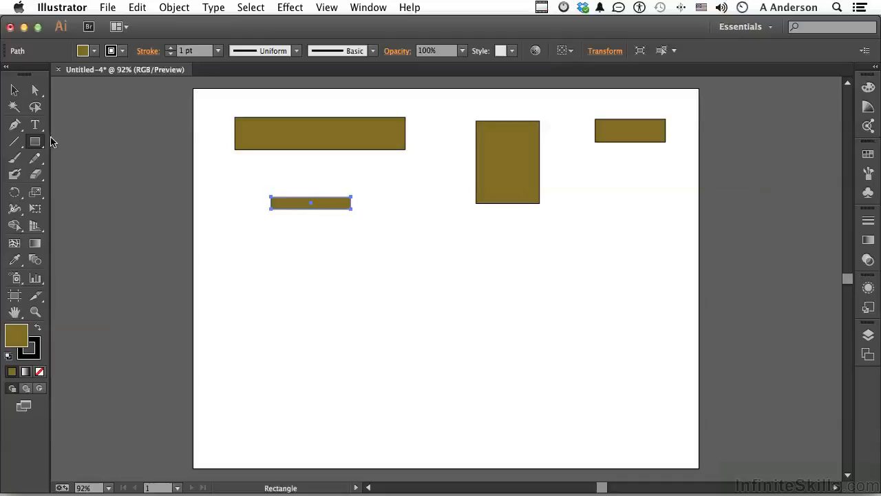
# Draw two rounded rectangles, one near the artboard's center and a larger one toward its lower right.
pyautogui.moveTo(39, 147); pyautogui.dragTo(72, 159)
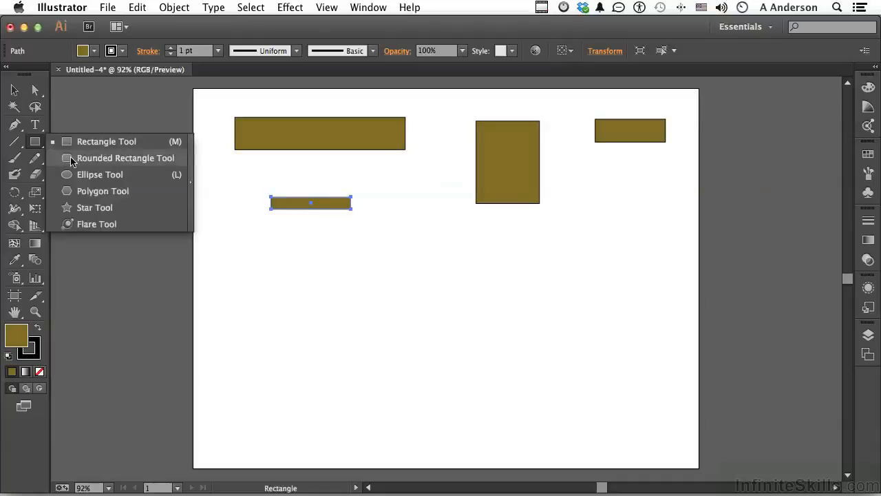
pyautogui.moveTo(392, 228); pyautogui.dragTo(453, 291)
pyautogui.moveTo(571, 294); pyautogui.dragTo(642, 390)
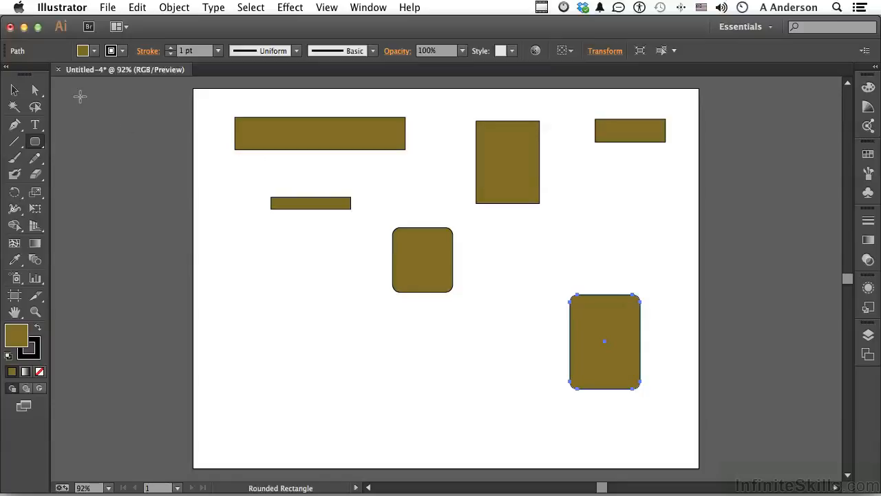
# Move the wide rectangle slightly down and to the right with the Selection tool.
pyautogui.click(14, 90)
pyautogui.click(293, 140)
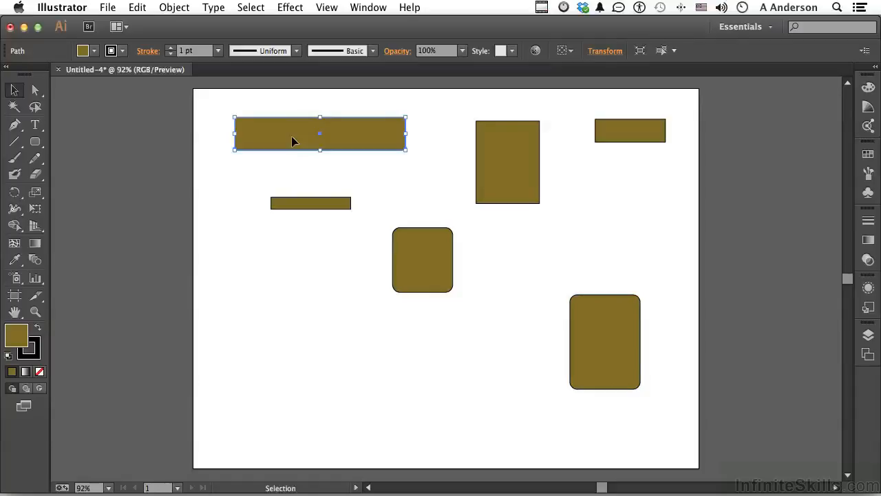
pyautogui.moveTo(291, 136); pyautogui.dragTo(312, 157)
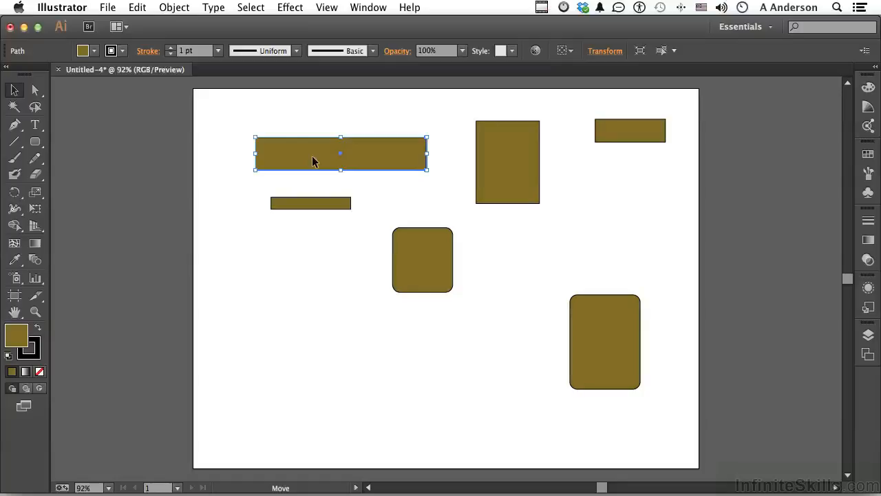
# Nudge the wide rectangle up and back down in single keyboard increments.
pyautogui.press('Up')
pyautogui.press('Up')
pyautogui.press('Up')
pyautogui.press('Up')
pyautogui.press('Up')
pyautogui.press('Up')
pyautogui.press('Up')
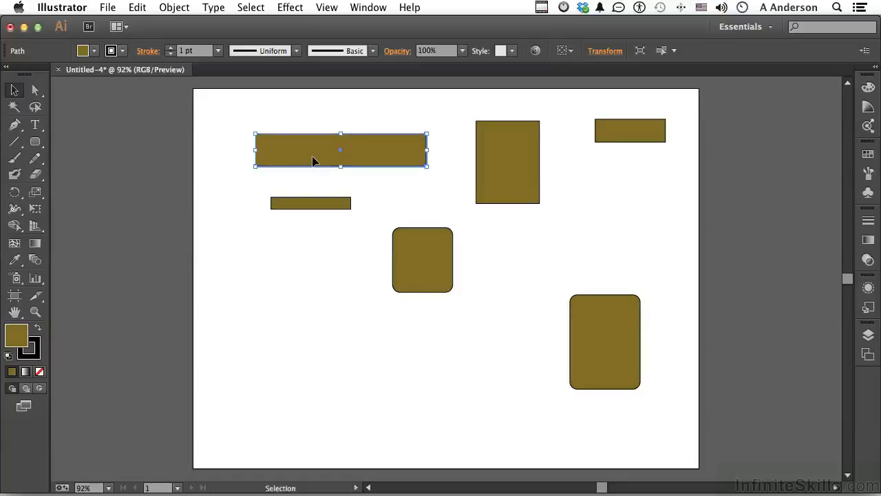
pyautogui.press('Up')
pyautogui.press('Up')
pyautogui.press('Up')
pyautogui.press('Up')
pyautogui.press('Up')
pyautogui.press('Up')
pyautogui.press('Up')
pyautogui.press('Up')
pyautogui.press('Up')
pyautogui.press('Down')
pyautogui.press('Down')
pyautogui.press('Down')
pyautogui.press('Down')
pyautogui.press('Down')
pyautogui.press('Down')
pyautogui.press('Down')
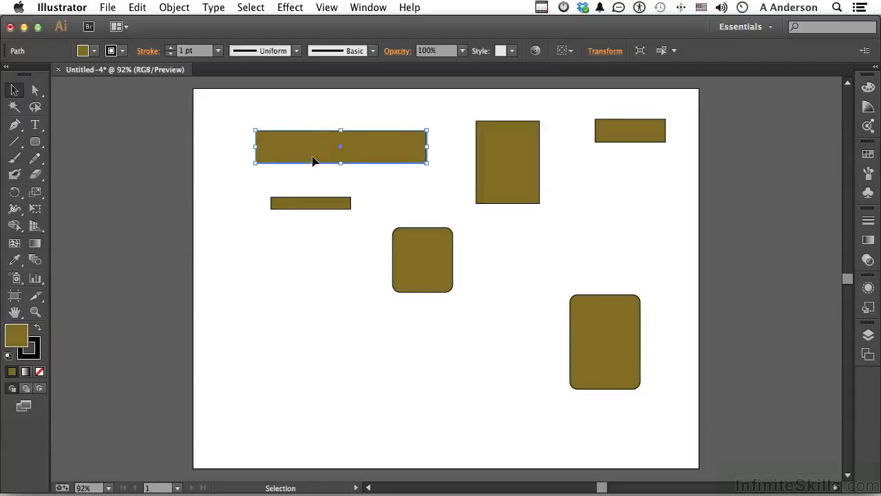
# Nudge the wide rectangle up, down, left and right in ten-times-larger increments, and deselect it.
pyautogui.hotkey('shift', 'Up')
pyautogui.hotkey('shift', 'Up')
pyautogui.hotkey('shift', 'Up')
pyautogui.hotkey('shift', 'Down')
pyautogui.hotkey('shift', 'Down')
pyautogui.hotkey('shift', 'Down')
pyautogui.hotkey('shift', 'Down')
pyautogui.hotkey('shift', 'Left')
pyautogui.hotkey('shift', 'Left')
pyautogui.hotkey('shift', 'Left')
pyautogui.hotkey('shift', 'Right')
pyautogui.hotkey('shift', 'Right')
pyautogui.hotkey('shift', 'Right')
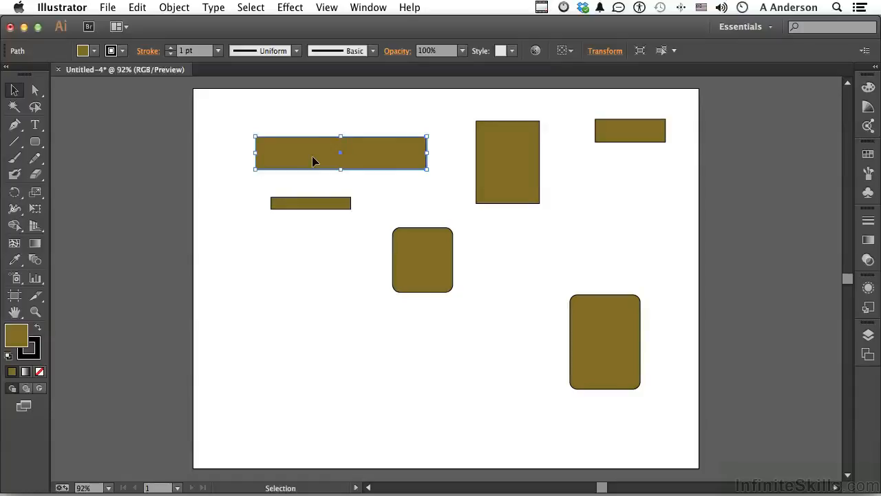
pyautogui.click(227, 146)
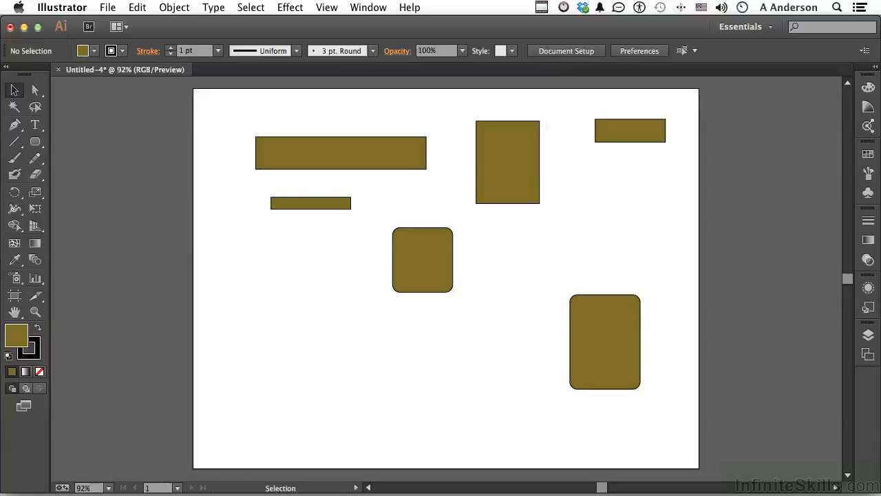
# Set the keyboard increment to 0.1 px and the constrain angle to 20° in the general preferences.
pyautogui.click(73, 7)
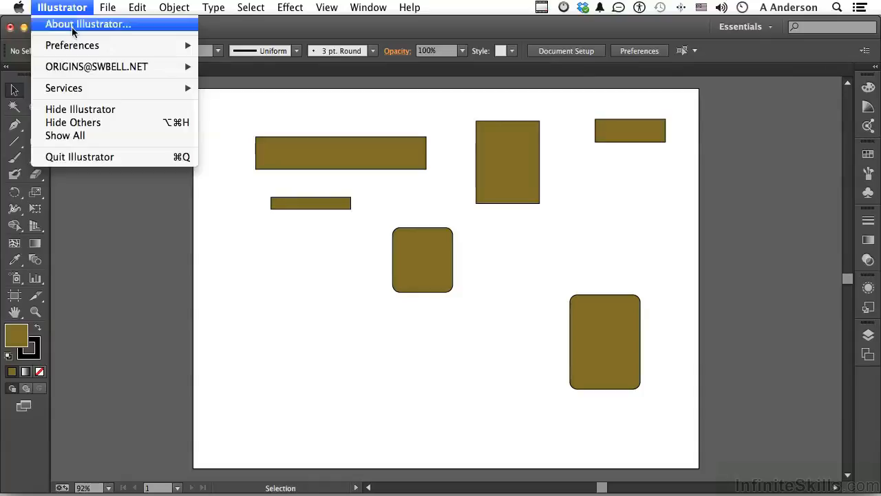
pyautogui.moveTo(73, 47)
pyautogui.click(267, 48)
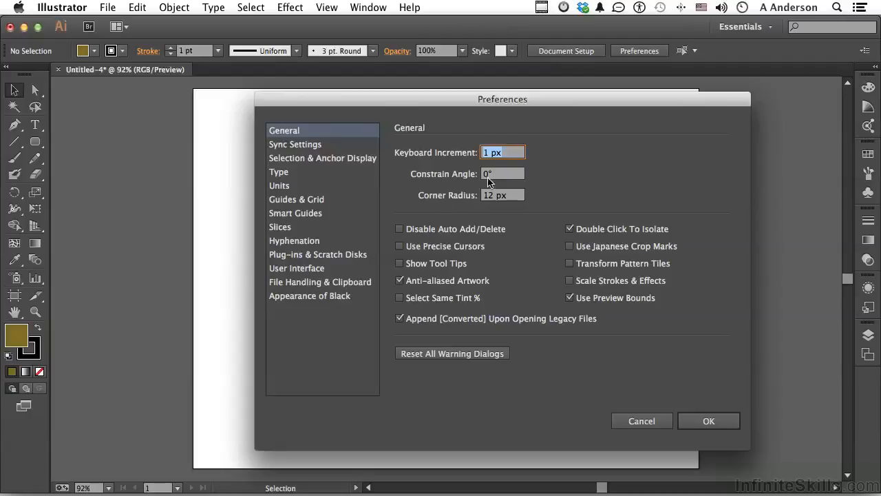
pyautogui.click(505, 152)
pyautogui.write('.')
pyautogui.write('0.')
pyautogui.click(486, 175)
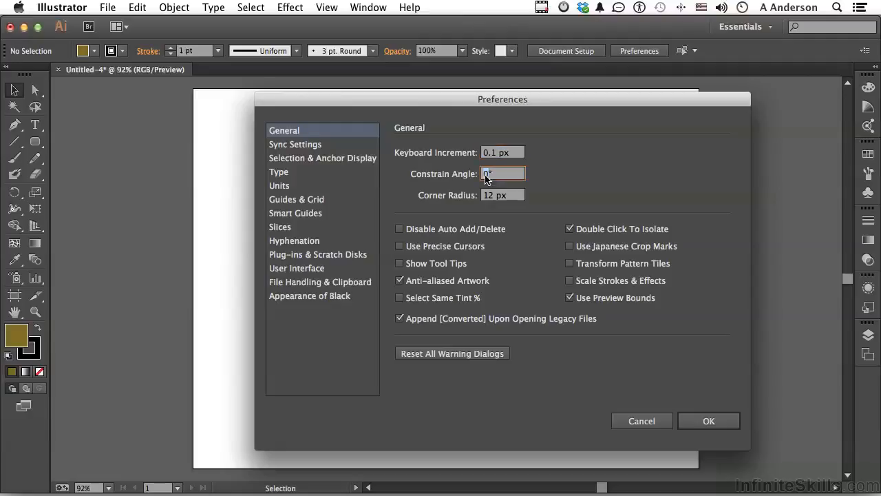
pyautogui.write('20')
pyautogui.click(706, 420)
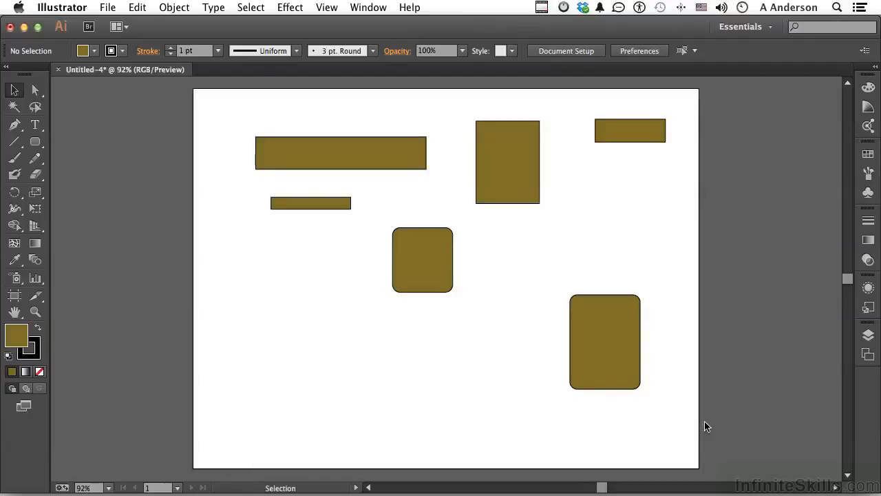
# Nudge the wide rectangle up and to the right in small keyboard increments.
pyautogui.click(347, 159)
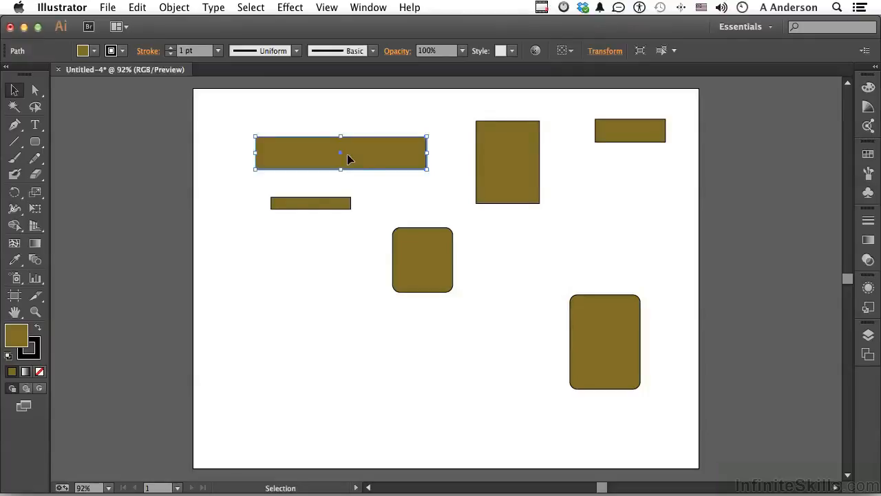
pyautogui.press('Up')
pyautogui.press('Right')
pyautogui.press('Up')
pyautogui.press('Right')
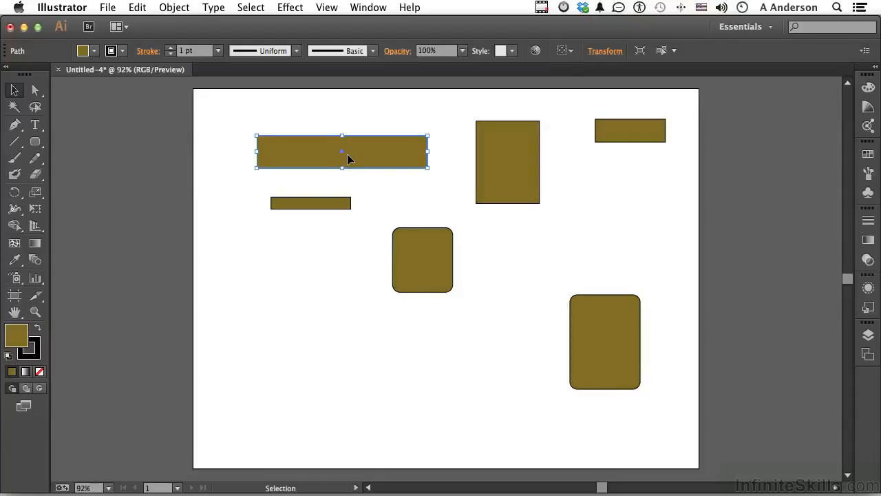
pyautogui.press('Up')
pyautogui.press('Right')
pyautogui.press('Up')
pyautogui.press('Right')
pyautogui.press('Up')
pyautogui.press('Right')
pyautogui.press('Up')
pyautogui.press('Right')
pyautogui.press('Up')
pyautogui.press('Right')
pyautogui.press('Up')
pyautogui.press('Right')
pyautogui.press('Up')
pyautogui.press('Right')
pyautogui.press('Up')
pyautogui.press('Right')
pyautogui.press('Up')
pyautogui.press('Right')
pyautogui.press('Up')
pyautogui.press('Right')
pyautogui.press('Up')
pyautogui.press('Right')
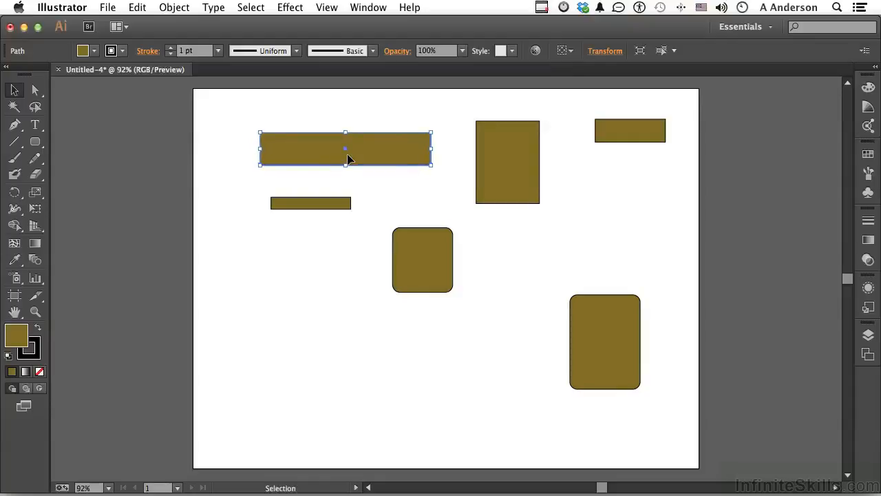
pyautogui.press('Up')
pyautogui.press('Right')
pyautogui.press('Up')
pyautogui.press('Right')
pyautogui.press('Up')
pyautogui.press('Right')
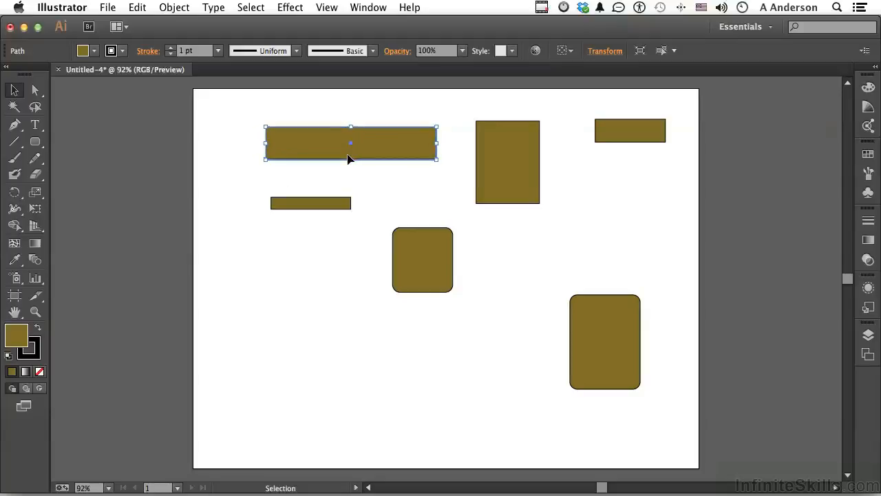
# Nudge the wide rectangle back down and to the left toward its earlier position.
pyautogui.press('Left')
pyautogui.press('Down')
pyautogui.press('Left')
pyautogui.press('Down')
pyautogui.press('Left')
pyautogui.press('Down')
pyautogui.press('Left')
pyautogui.press('Down')
pyautogui.press('Left')
pyautogui.press('Down')
pyautogui.press('Left')
pyautogui.press('Down')
pyautogui.press('Left')
pyautogui.press('Down')
pyautogui.press('Left')
pyautogui.press('Down')
pyautogui.press('Left')
pyautogui.press('Down')
pyautogui.press('Left')
pyautogui.press('Down')
pyautogui.press('Left')
pyautogui.press('Down')
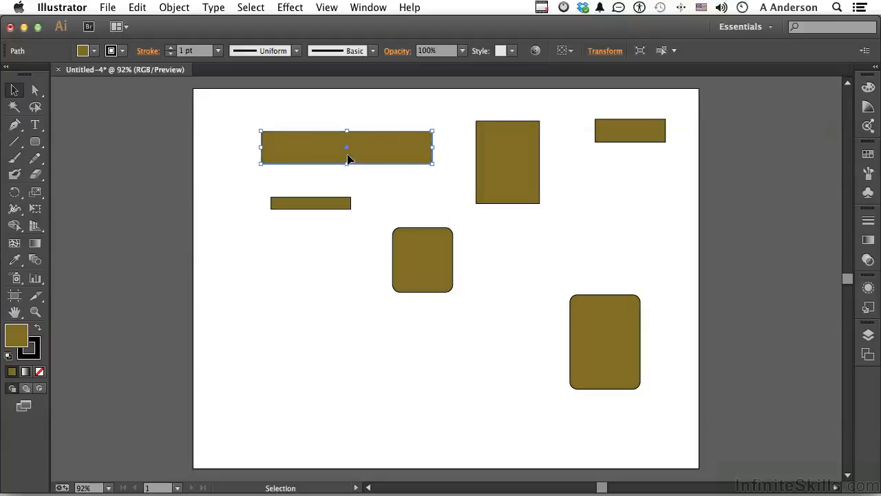
pyautogui.press('Left')
pyautogui.press('Down')
pyautogui.press('Left')
pyautogui.press('Down')
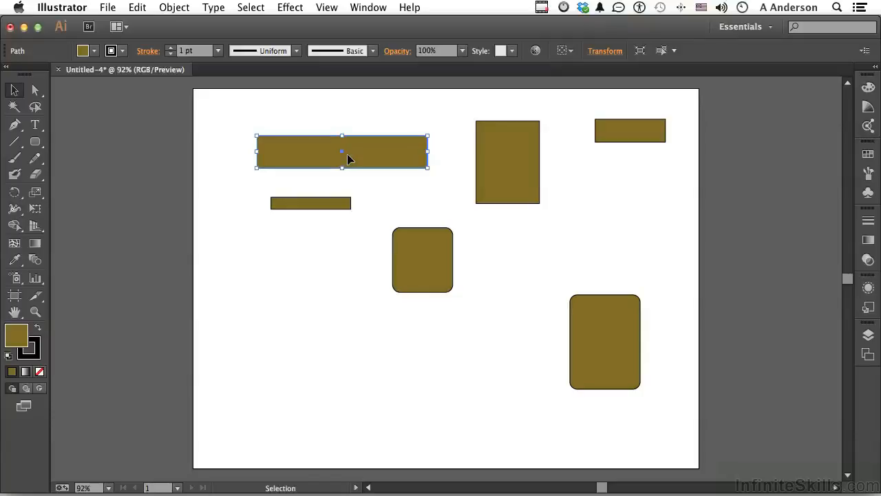
# Draw two narrow rectangles in the artboard's lower-left area with the Rectangle tool, using the angled constraint.
pyautogui.click(33, 141)
pyautogui.click(66, 141)
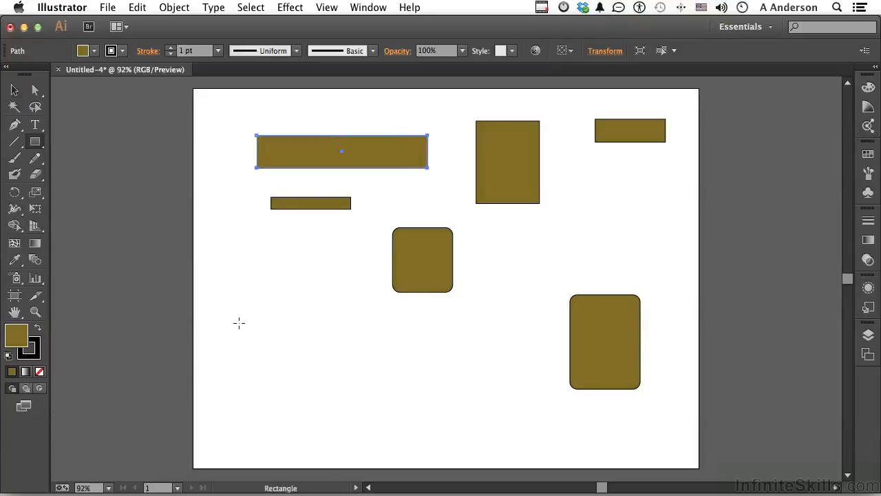
pyautogui.moveTo(237, 332); pyautogui.dragTo(349, 310)
pyautogui.moveTo(313, 338); pyautogui.dragTo(405, 320)
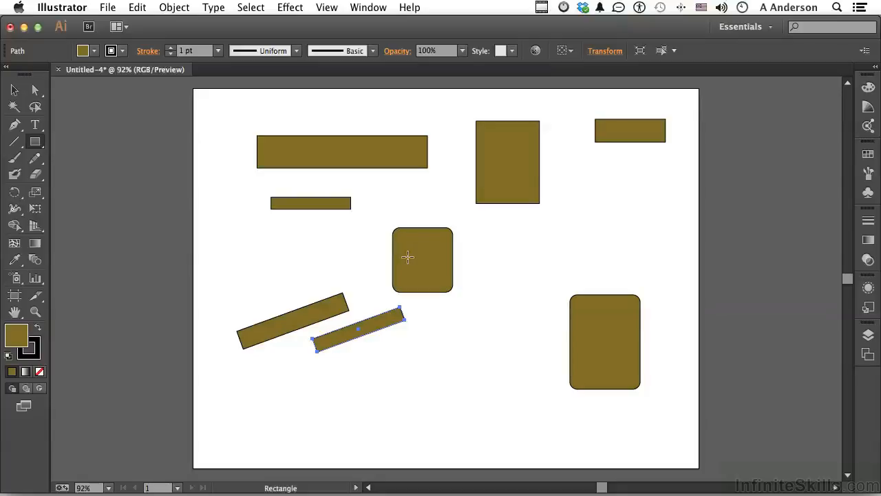
# Set the constrain angle to 0° and the keyboard increment to 1 px in the general preferences.
pyautogui.press('super')
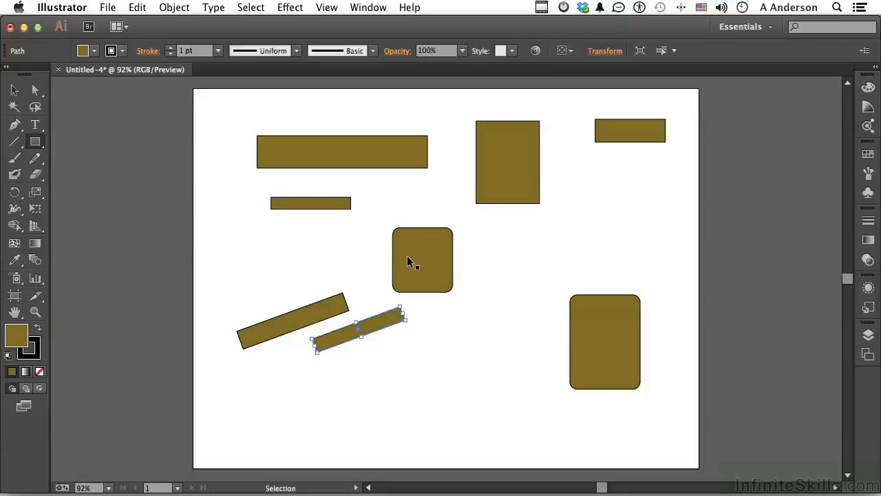
pyautogui.press('super+k')
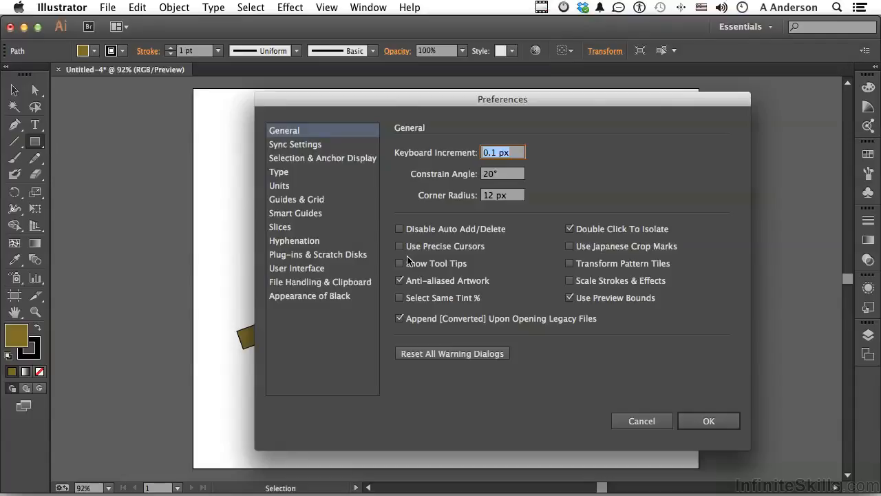
pyautogui.click(488, 177)
pyautogui.write('0')
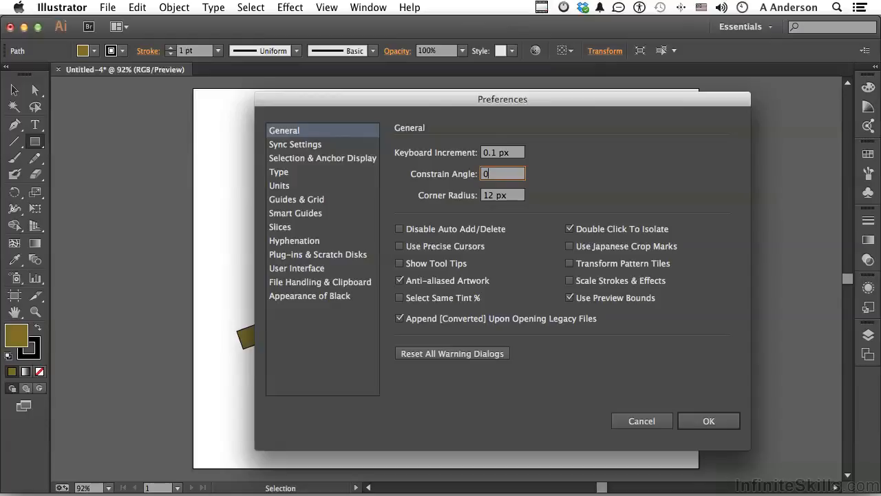
pyautogui.click(491, 154)
pyautogui.press('BackSpace')
pyautogui.press('BackSpace')
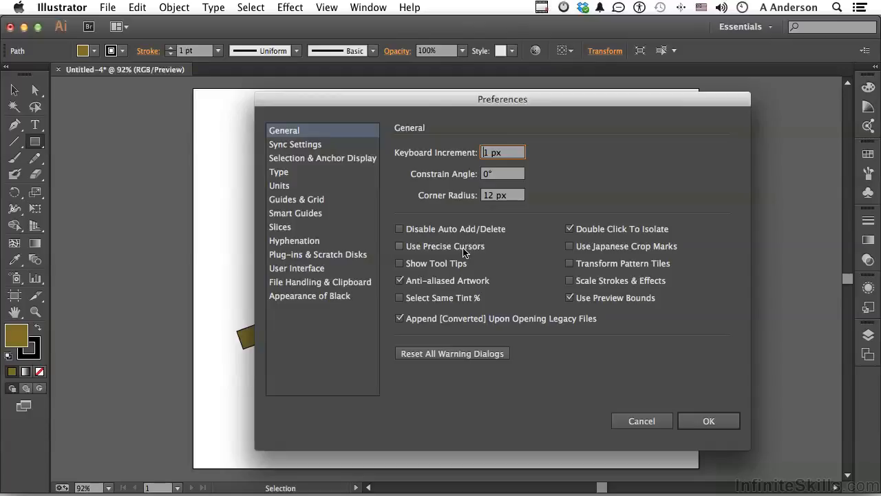
pyautogui.click(710, 421)
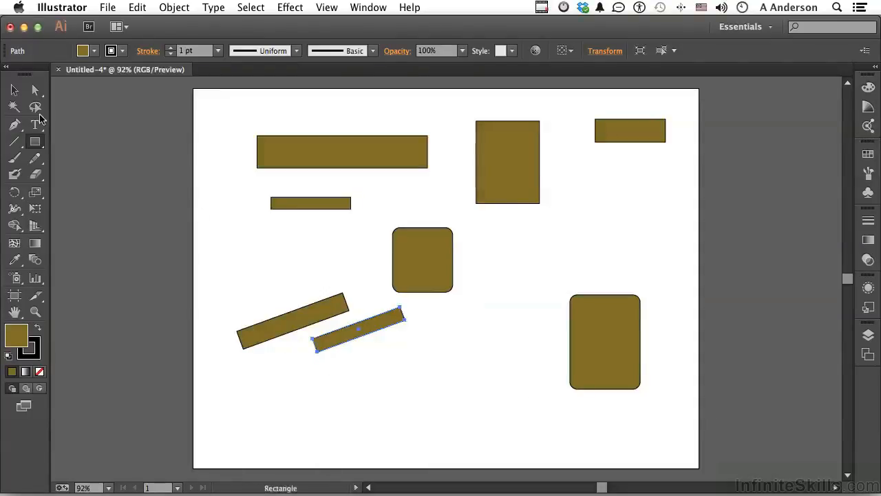
# Activate the Magic Wand tool and enable Use Precise Cursors in the general preferences.
pyautogui.click(14, 107)
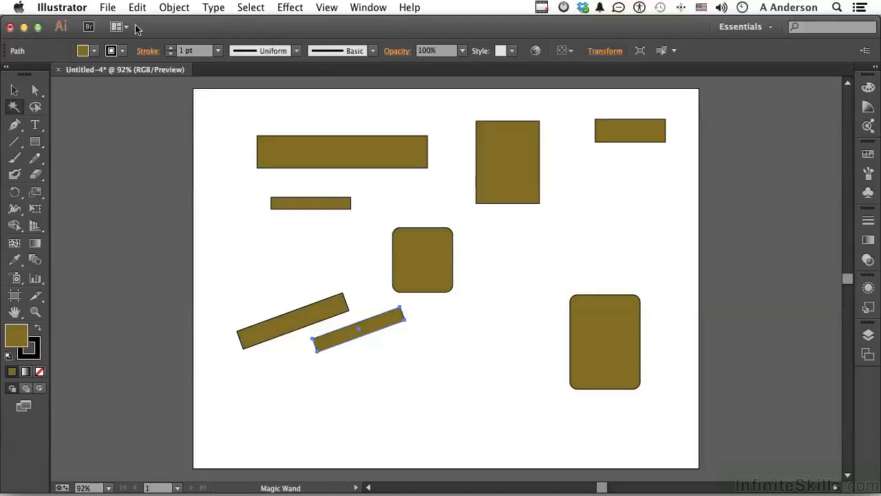
pyautogui.press('super+k')
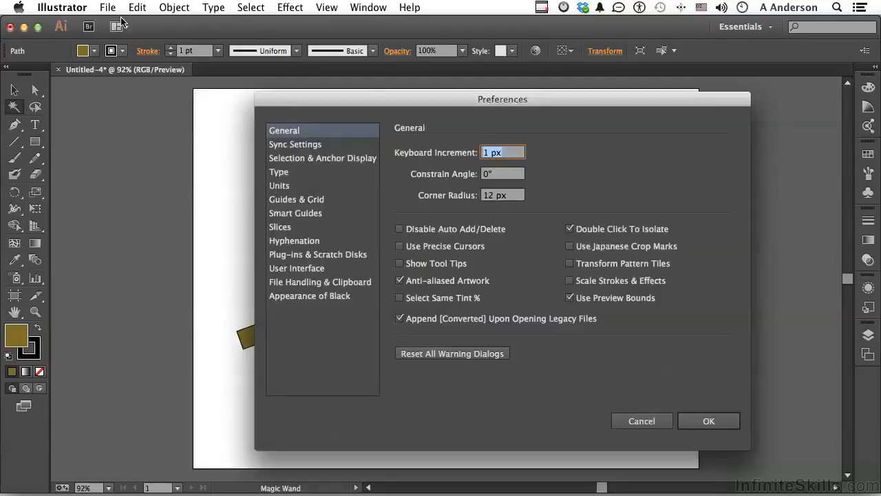
pyautogui.click(399, 246)
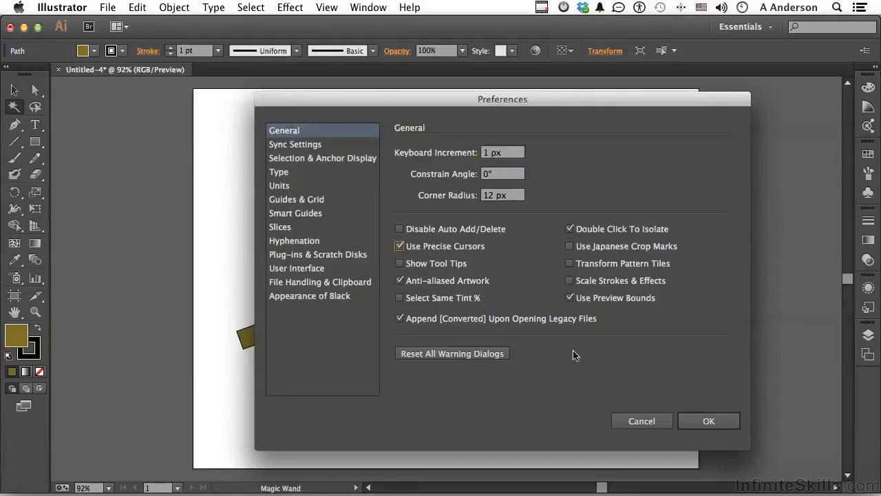
pyautogui.click(697, 421)
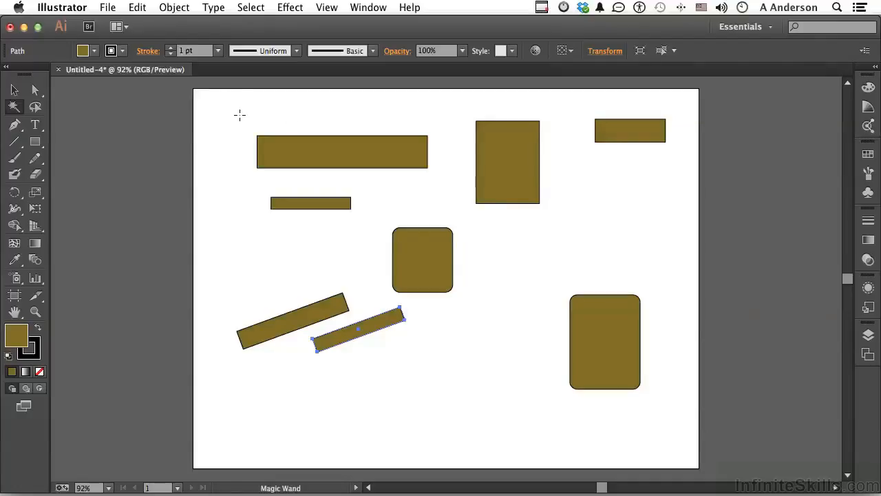
# Disable Use Precise Cursors in the general preferences.
pyautogui.hotkey('ctrl', 'k')
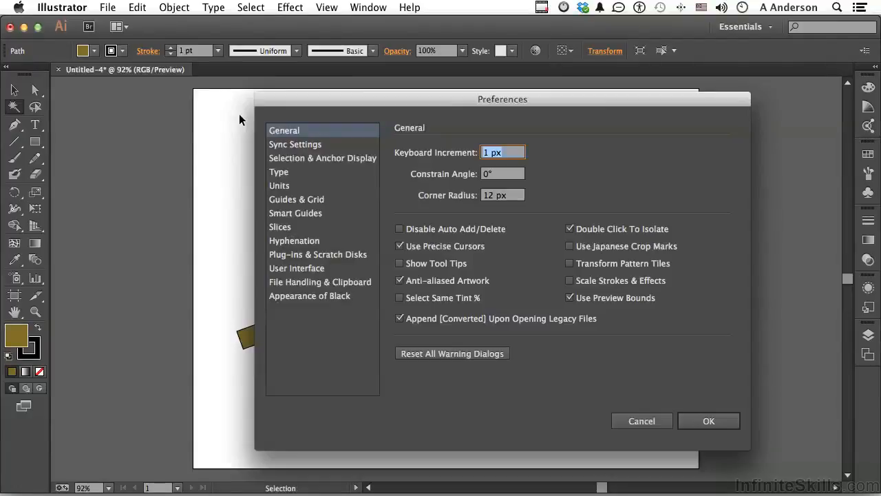
pyautogui.click(415, 249)
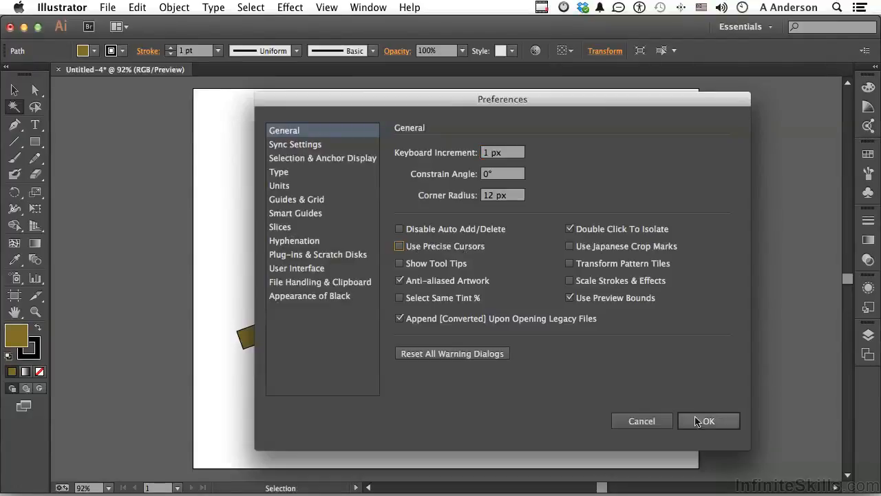
pyautogui.click(697, 418)
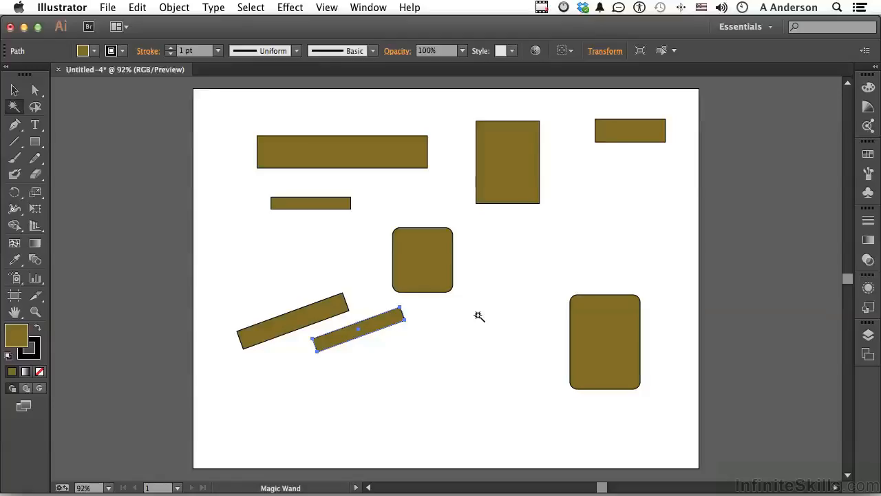
# Toggle the Magic Wand's precise cursor temporarily on and off, and review the general preferences without changing them.
pyautogui.press('capslock')
pyautogui.press('capslock')
pyautogui.press('super')
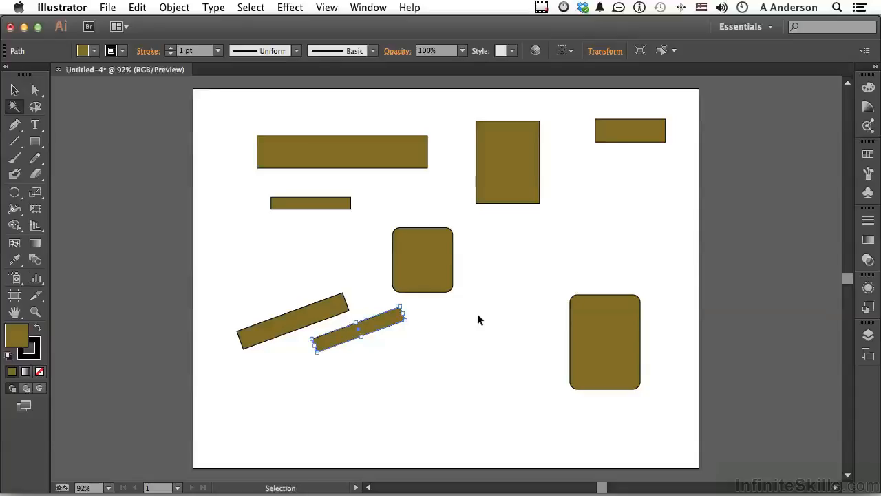
pyautogui.press('super+k')
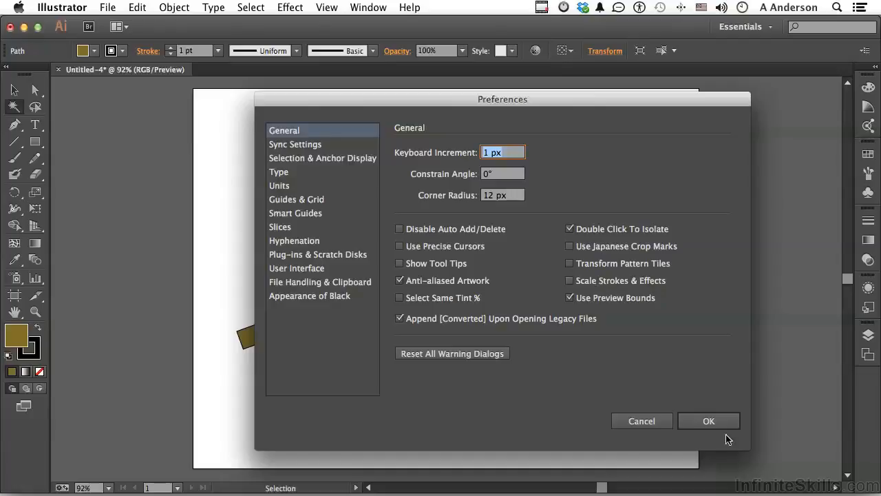
pyautogui.click(709, 420)
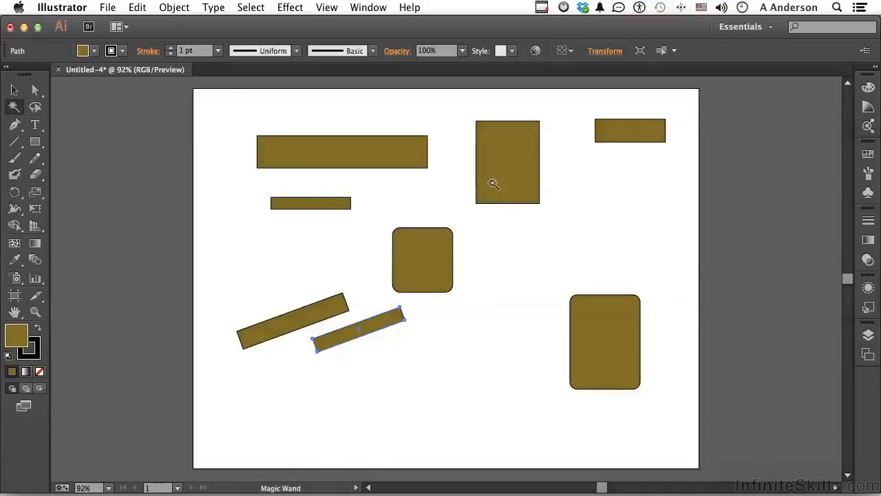
# Select all the rectangles on the artboard and delete them.
pyautogui.click(14, 91)
pyautogui.press('a')
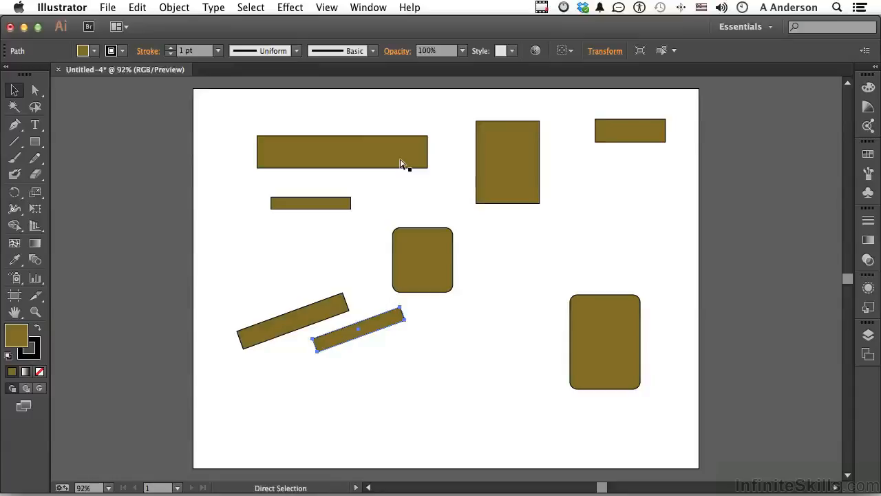
pyautogui.press('v')
pyautogui.press('super+a')
pyautogui.press('Delete')
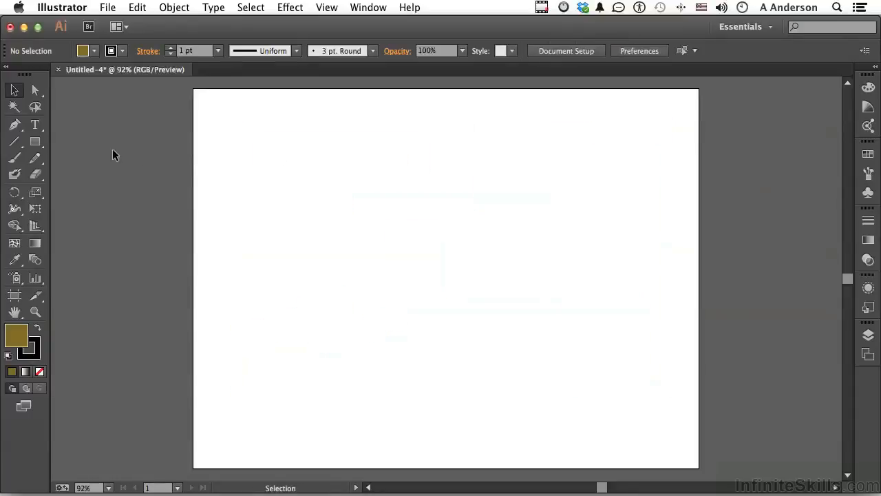
# Draw a wide rectangle in the upper middle of the artboard and fill it with yellow EAFF15.
pyautogui.click(36, 142)
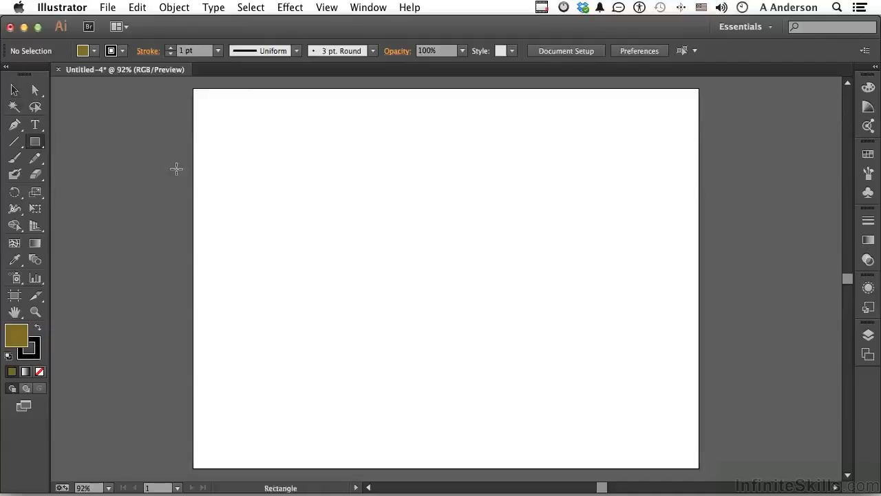
pyautogui.moveTo(317, 140); pyautogui.dragTo(550, 204)
pyautogui.click(870, 89)
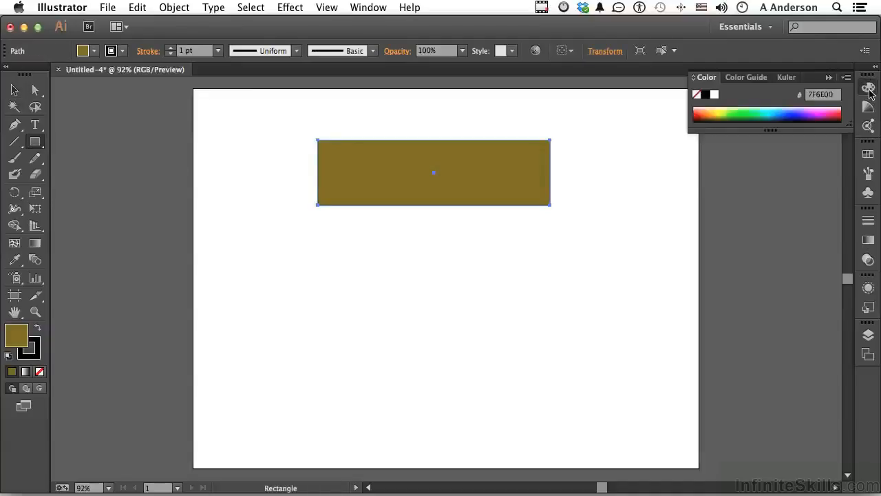
pyautogui.click(724, 107)
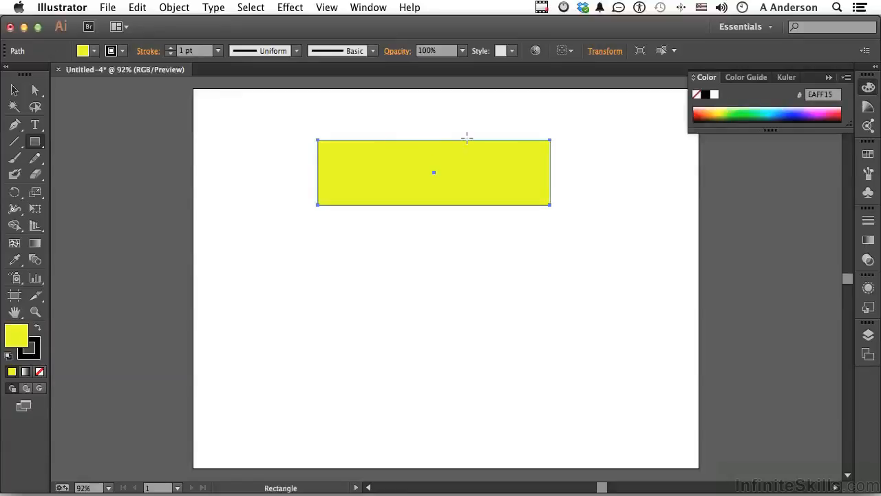
# Scale the yellow rectangle down proportionally to roughly a third of its width, keeping its upper-left corner fixed, and deselect it.
pyautogui.click(13, 91)
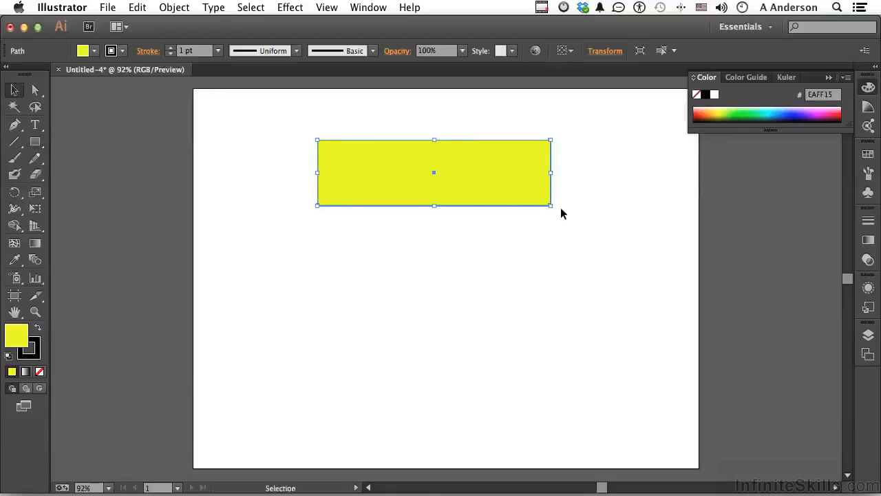
pyautogui.moveTo(550, 205); pyautogui.dragTo(401, 172)
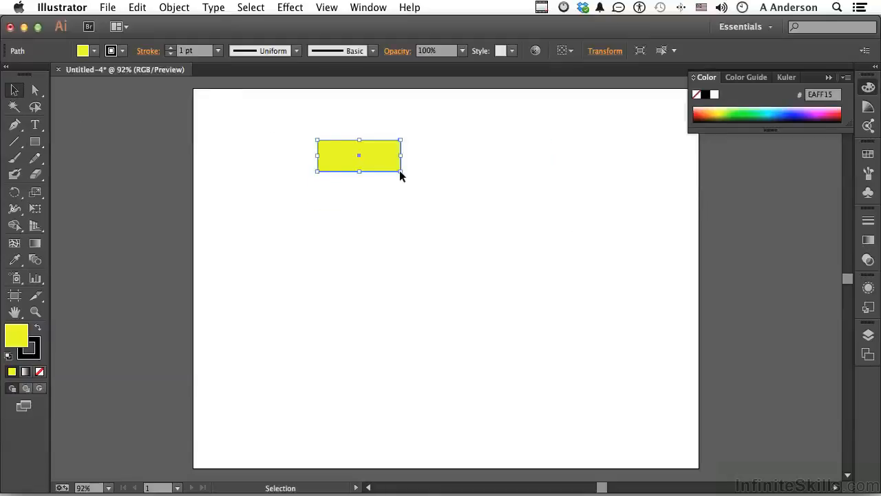
pyautogui.click(407, 207)
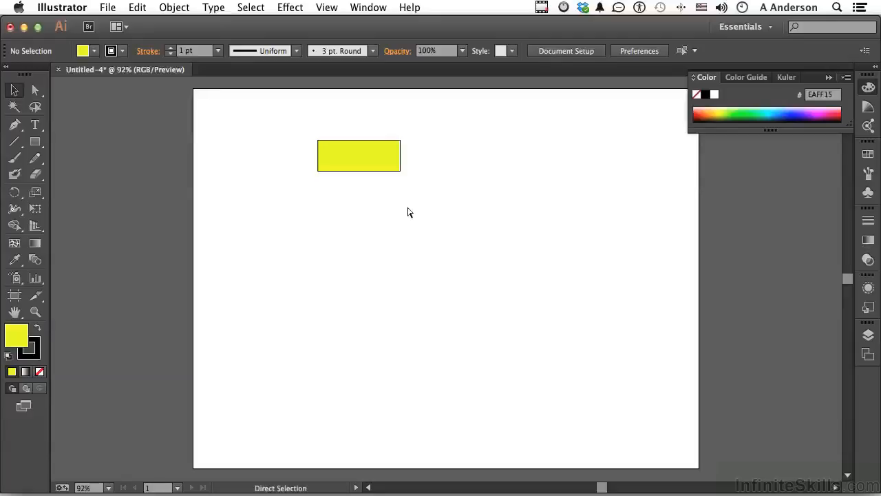
# Enable Scale Strokes & Effects in the general preferences.
pyautogui.press('super+k')
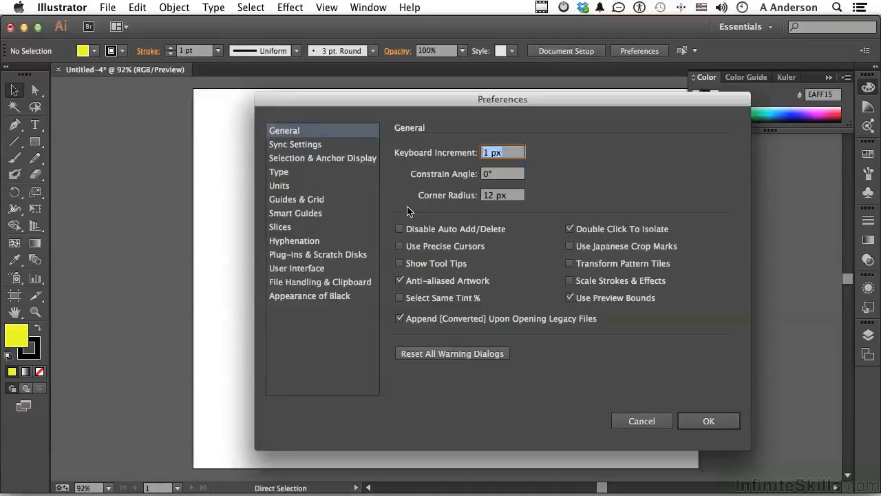
pyautogui.click(618, 281)
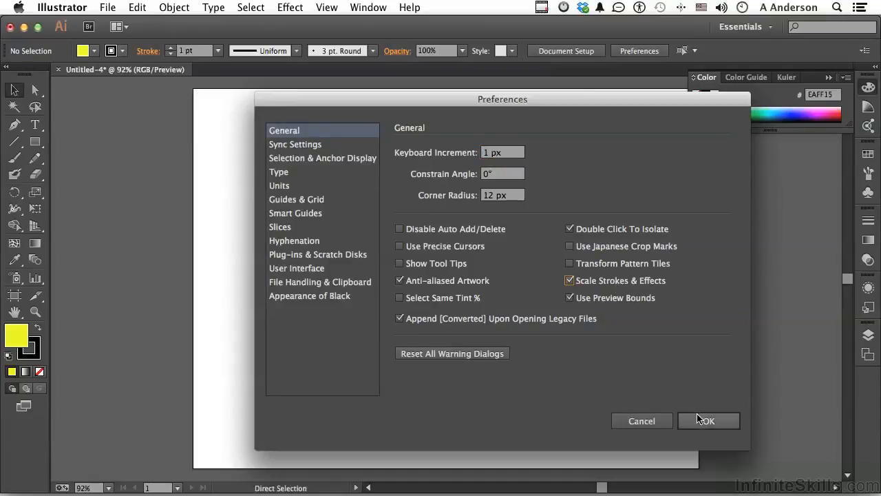
pyautogui.click(707, 420)
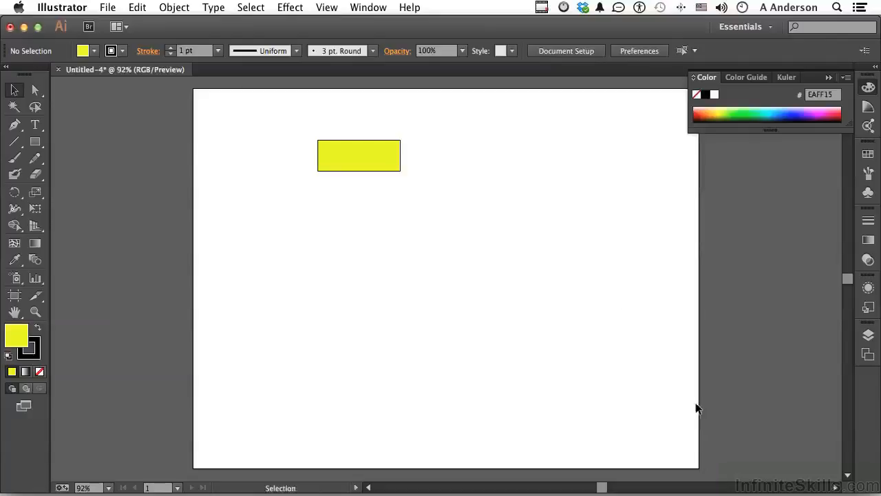
# Enlarge the yellow rectangle proportionally from its lower-right corner to more than three times its width, and deselect it.
pyautogui.click(384, 159)
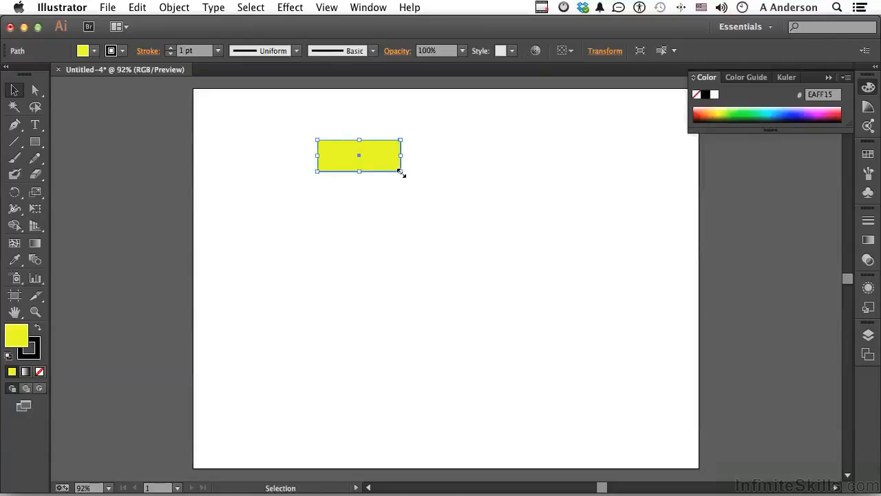
pyautogui.moveTo(401, 172); pyautogui.dragTo(617, 328)
pyautogui.click(617, 327)
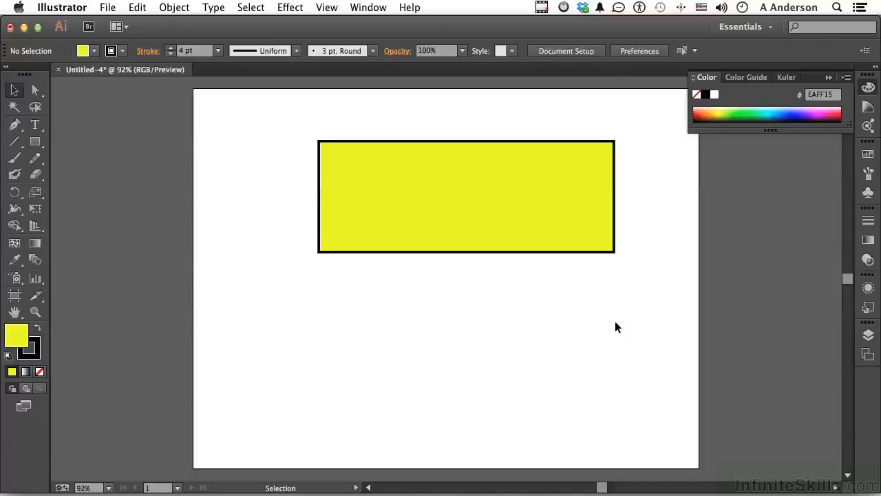
# Turn off Scale Strokes & Effects in the general preferences.
pyautogui.press('a')
pyautogui.press('super+k')
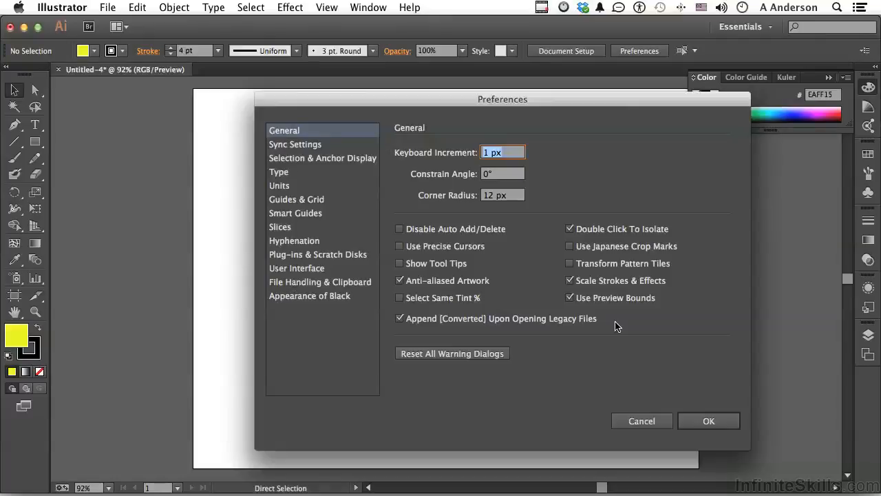
pyautogui.click(569, 281)
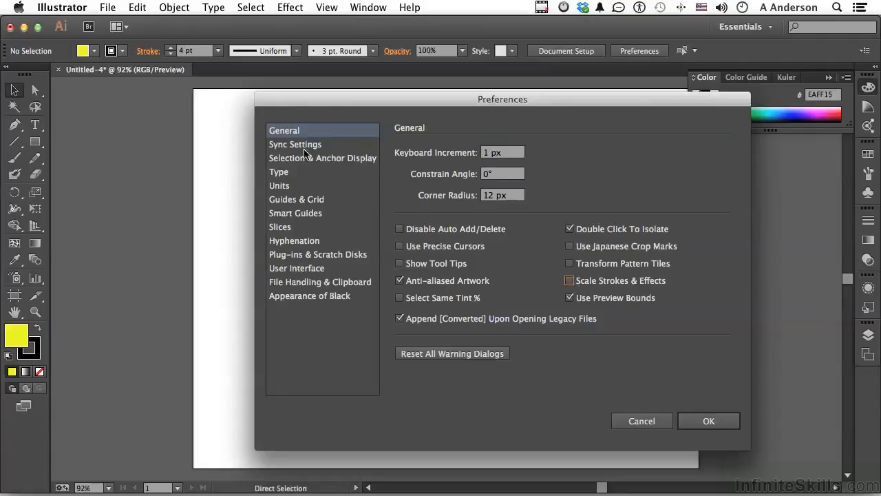
# Examine the Sync Settings, Units (including the general unit choices) and Plug-ins & Scratch Disks preferences.
pyautogui.click(282, 145)
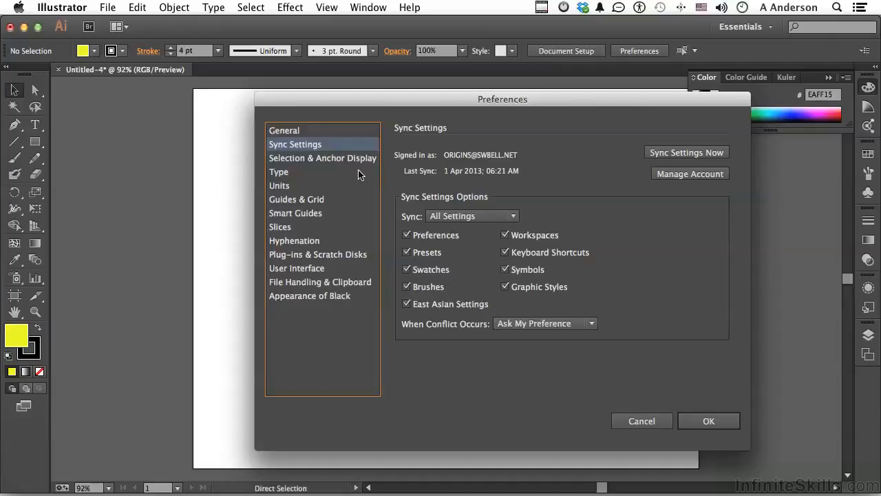
pyautogui.click(290, 186)
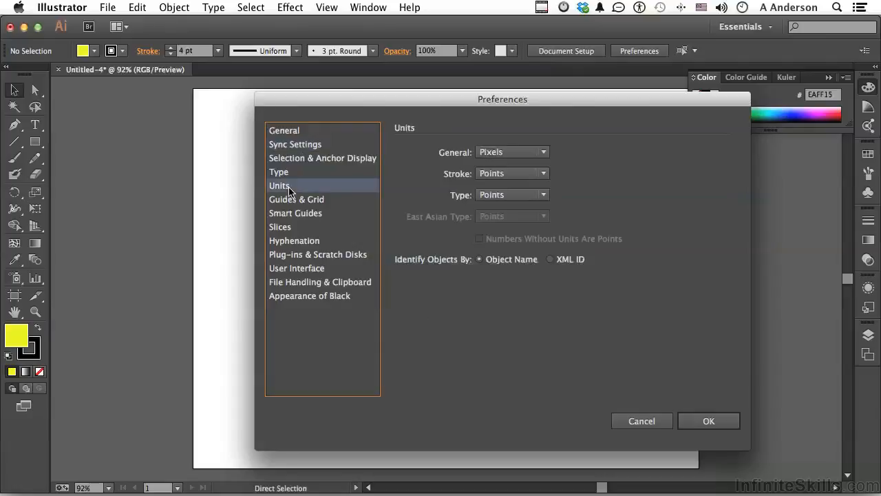
pyautogui.click(499, 153)
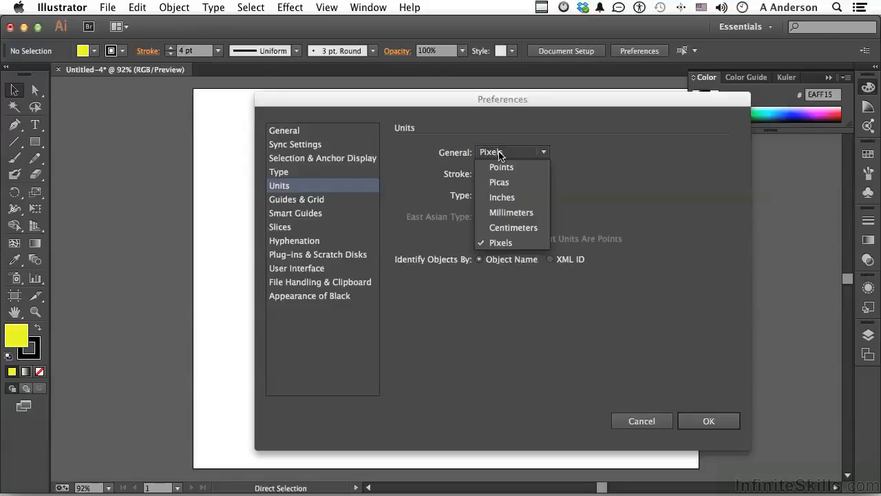
pyautogui.click(684, 148)
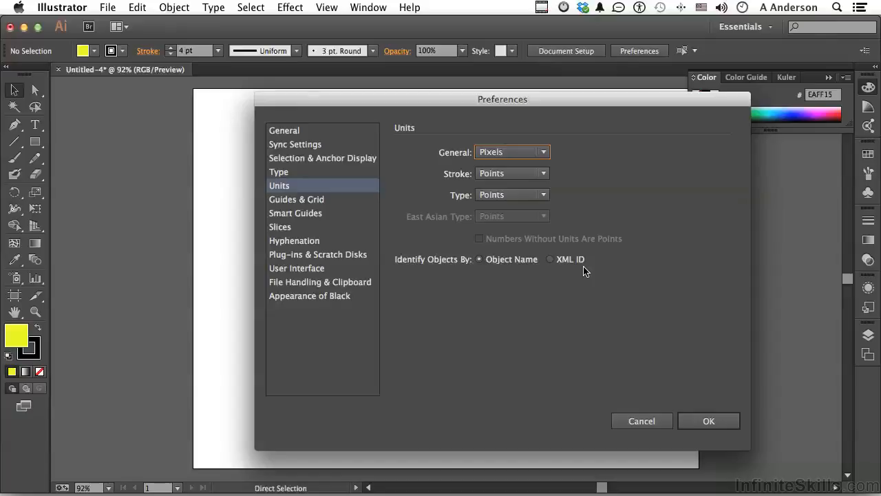
pyautogui.click(352, 256)
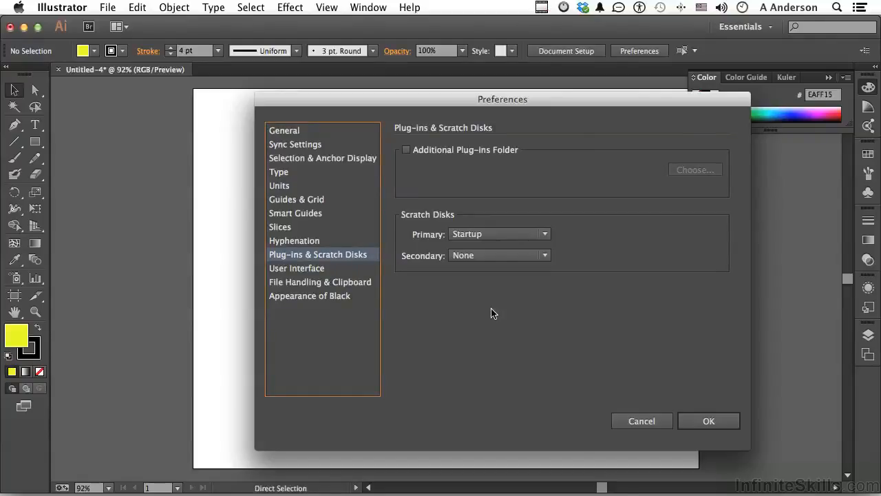
# Examine the available choices for the secondary scratch disk, leaving the list without choosing another disk.
pyautogui.click(505, 256)
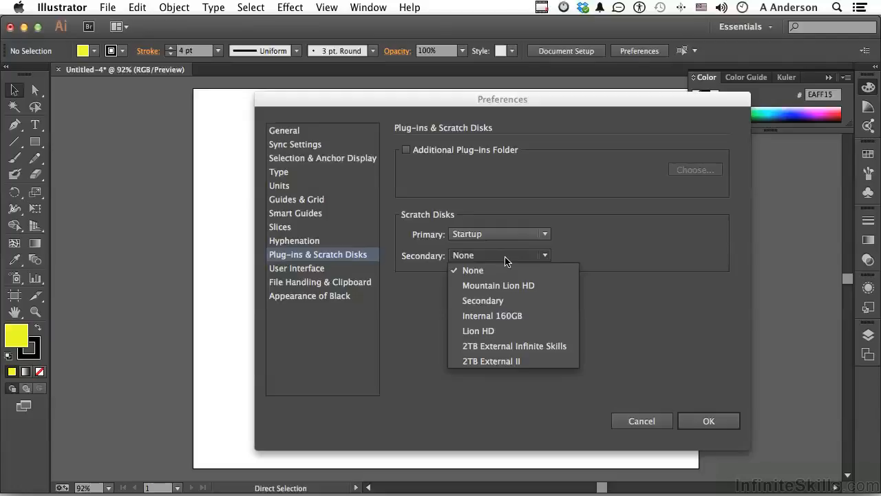
pyautogui.click(610, 253)
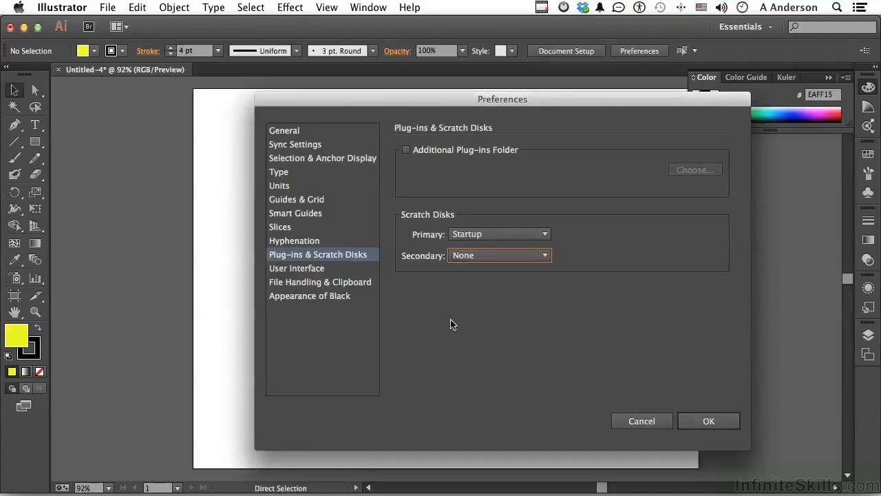
# Try the Light and Dark brightness presets in the User Interface preferences.
pyautogui.click(299, 268)
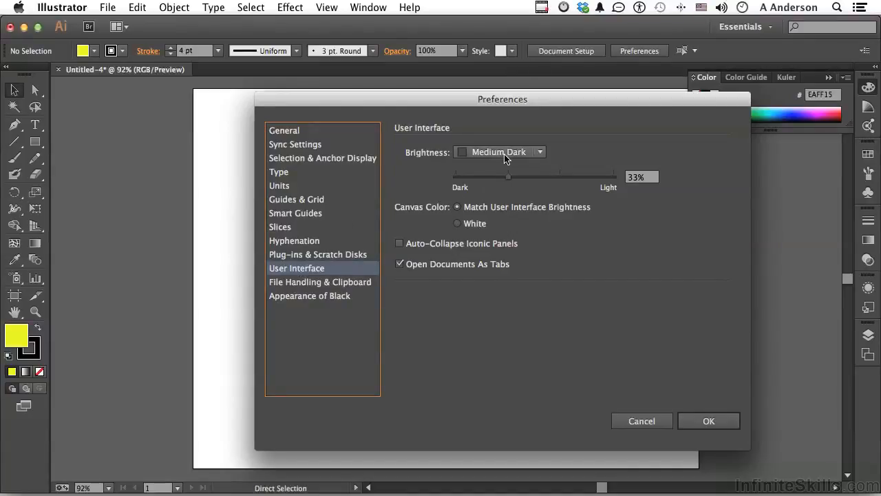
pyautogui.click(505, 152)
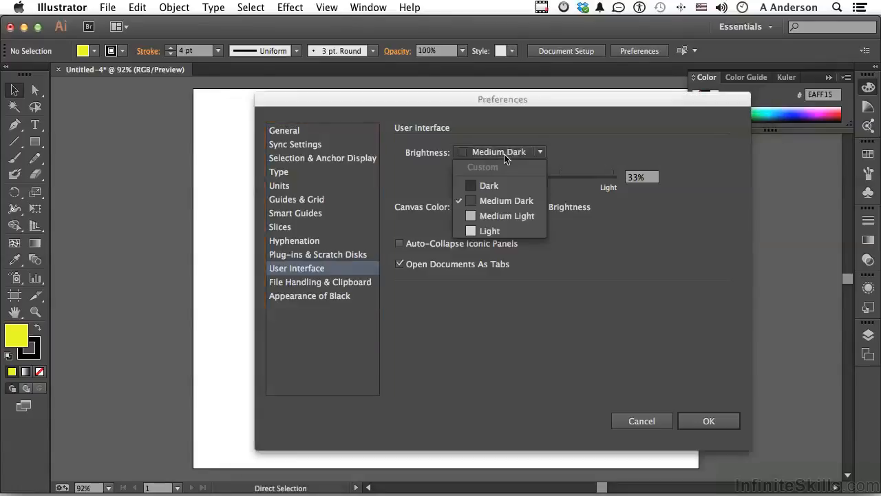
pyautogui.click(495, 234)
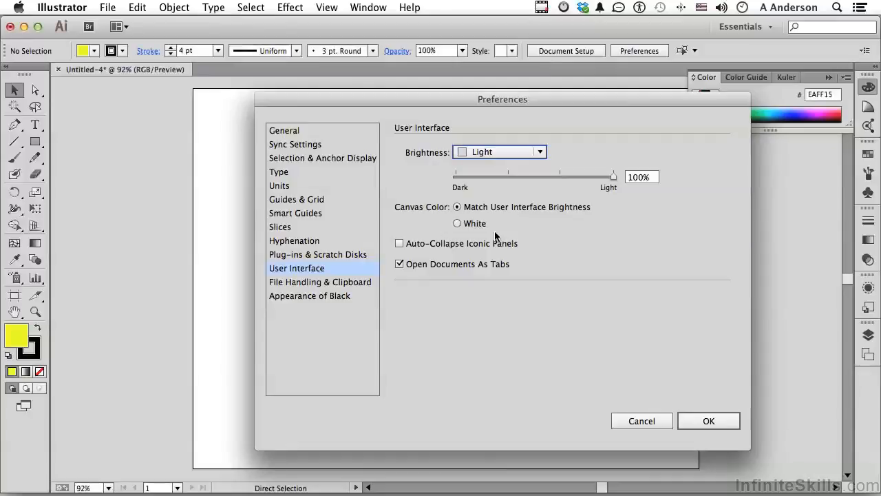
pyautogui.click(538, 152)
pyautogui.click(513, 186)
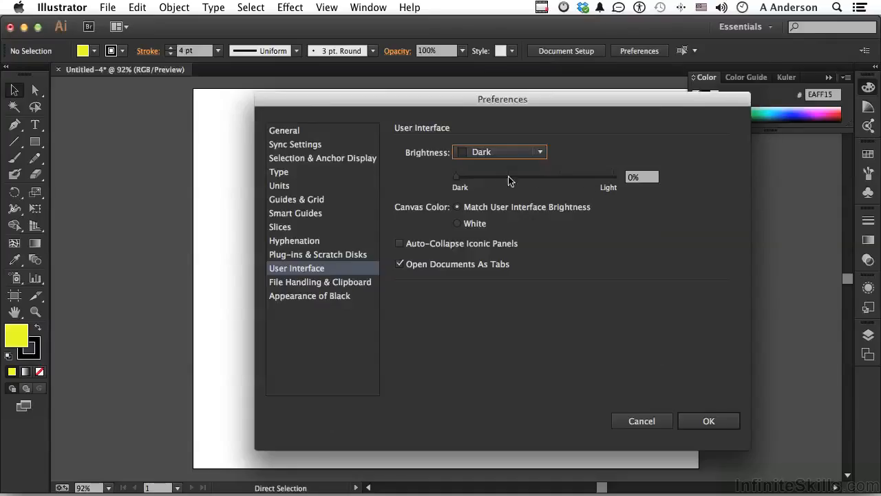
# Try a custom interface brightness of 37%, and return the brightness to the Medium Dark preset.
pyautogui.moveTo(461, 182); pyautogui.dragTo(516, 178)
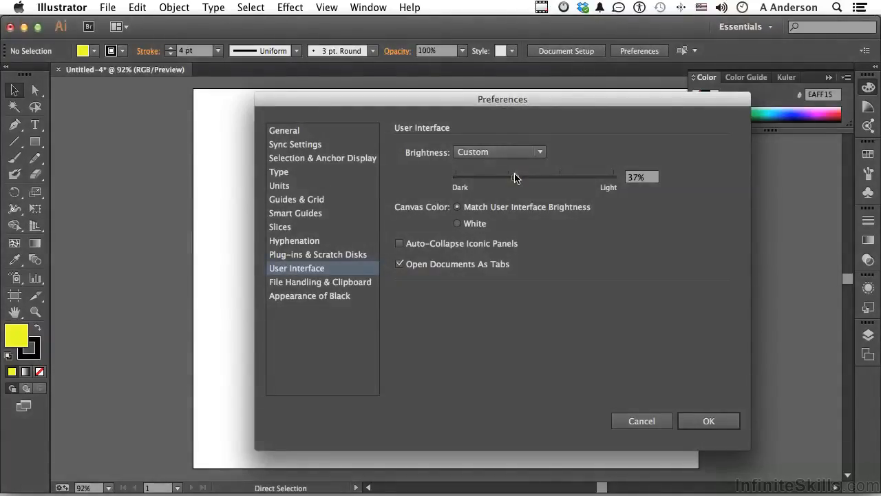
pyautogui.click(509, 152)
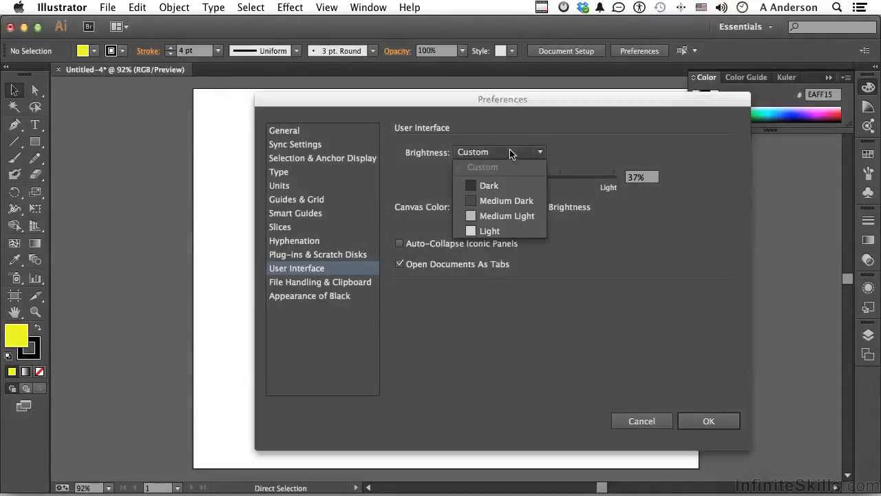
pyautogui.click(510, 201)
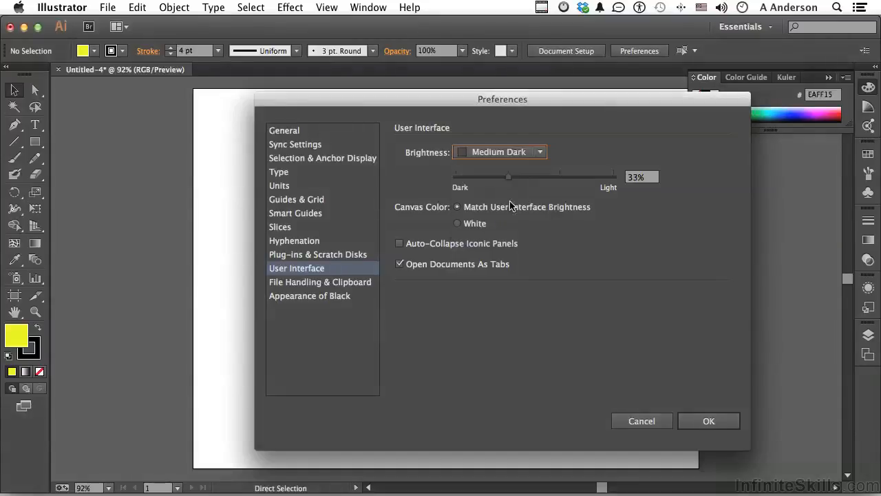